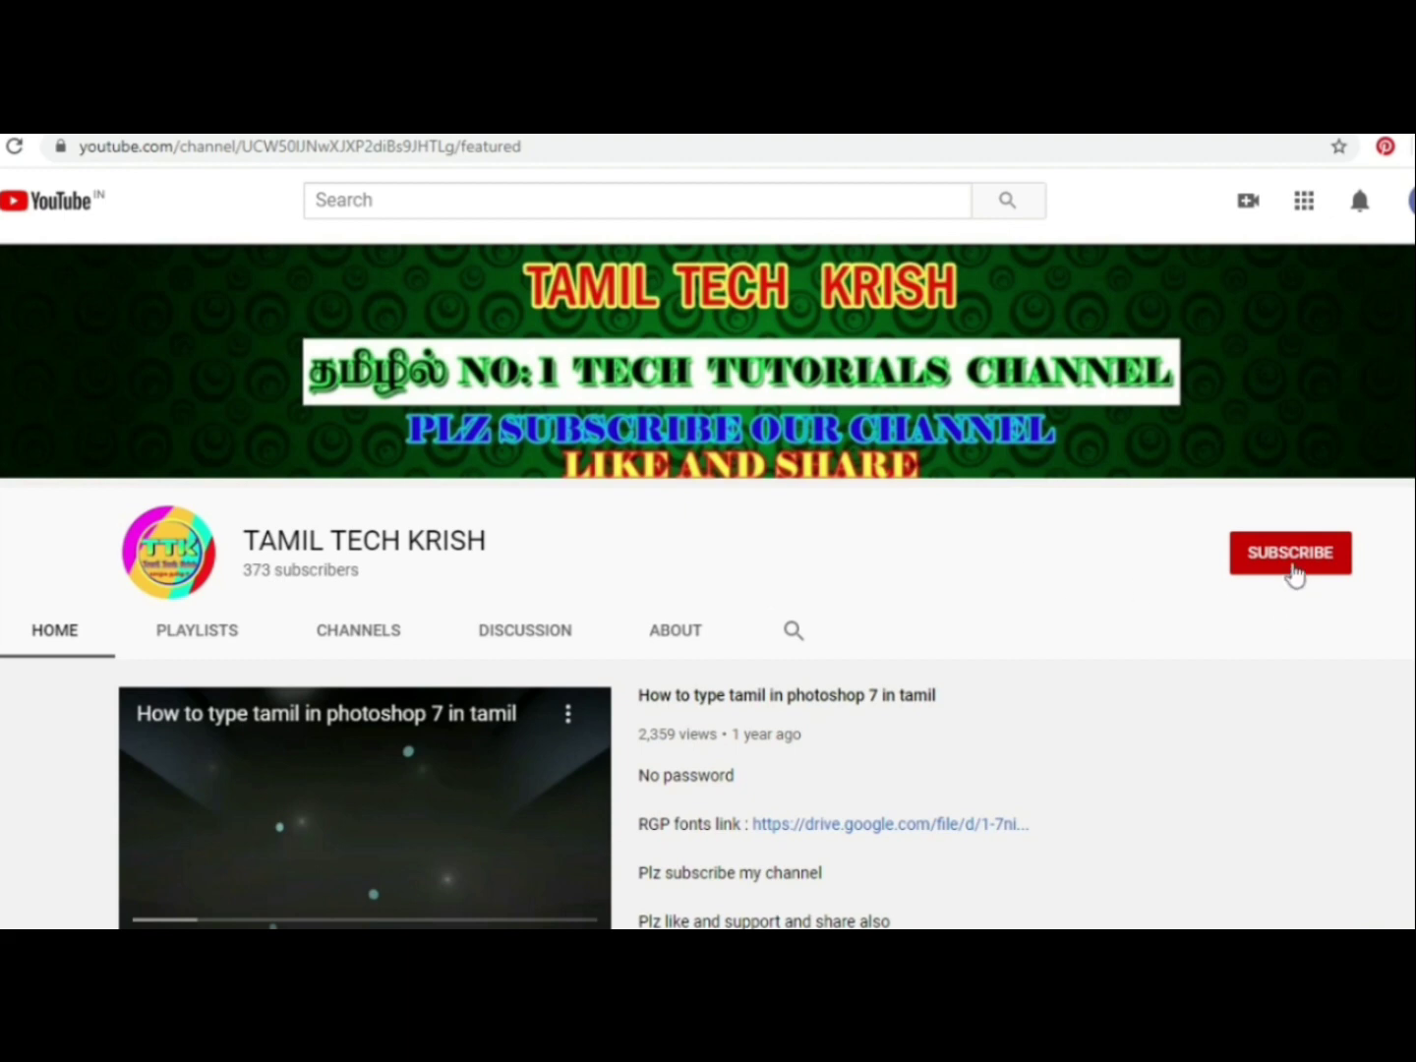
Subscribe to the Tamil tech tutorials channel with the bell set to All notifications
click(1289, 566)
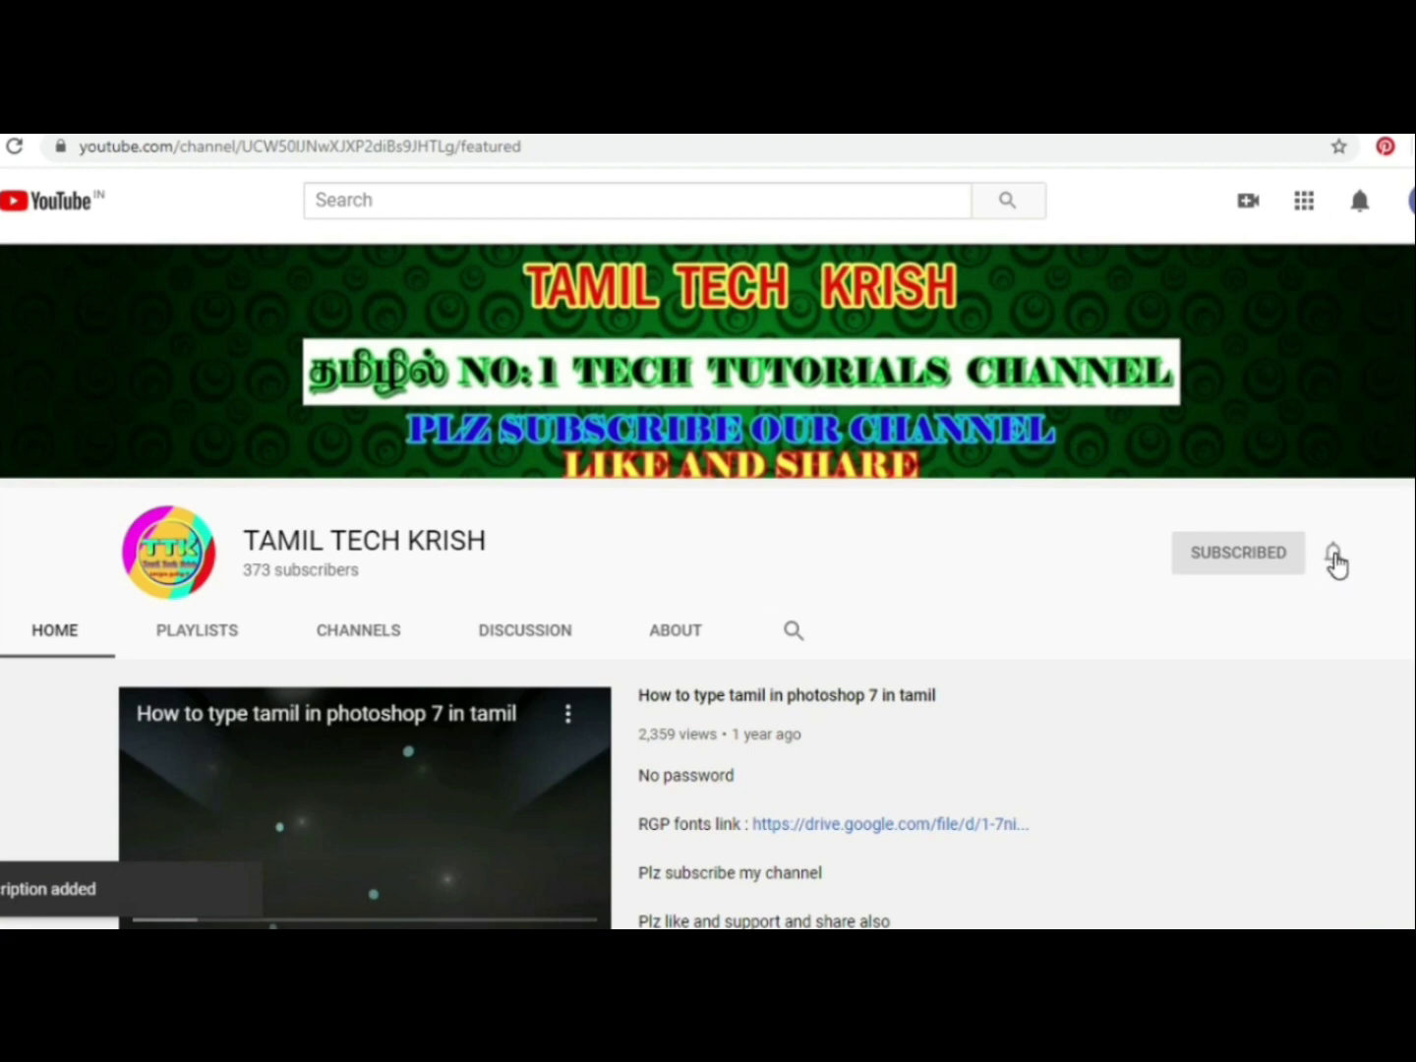
click(1333, 565)
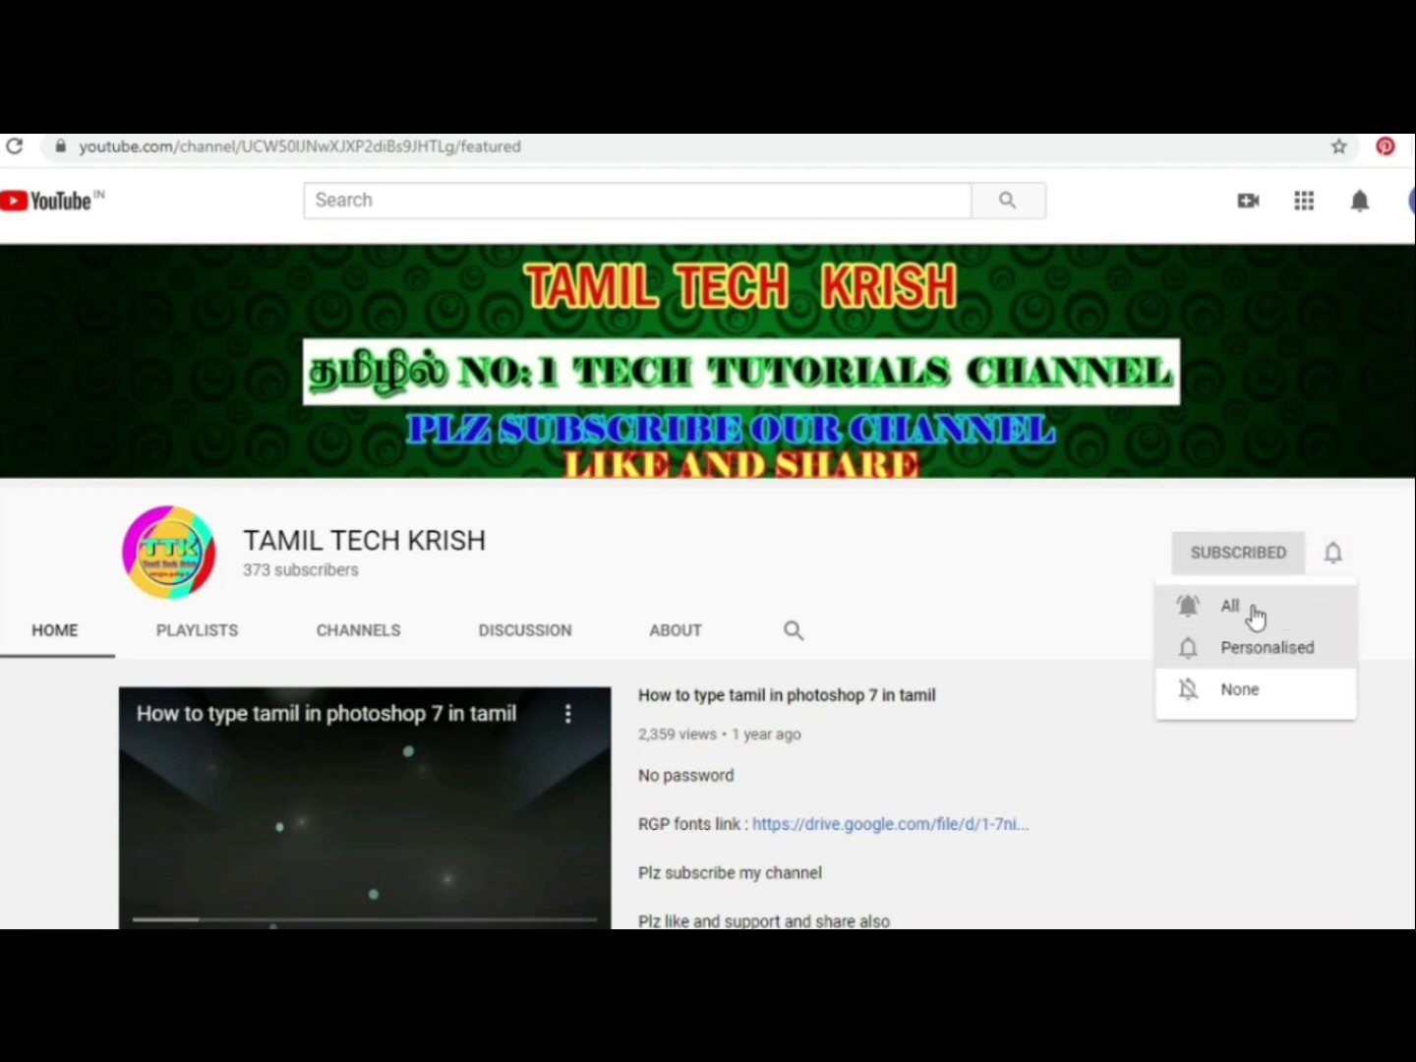
click(1252, 610)
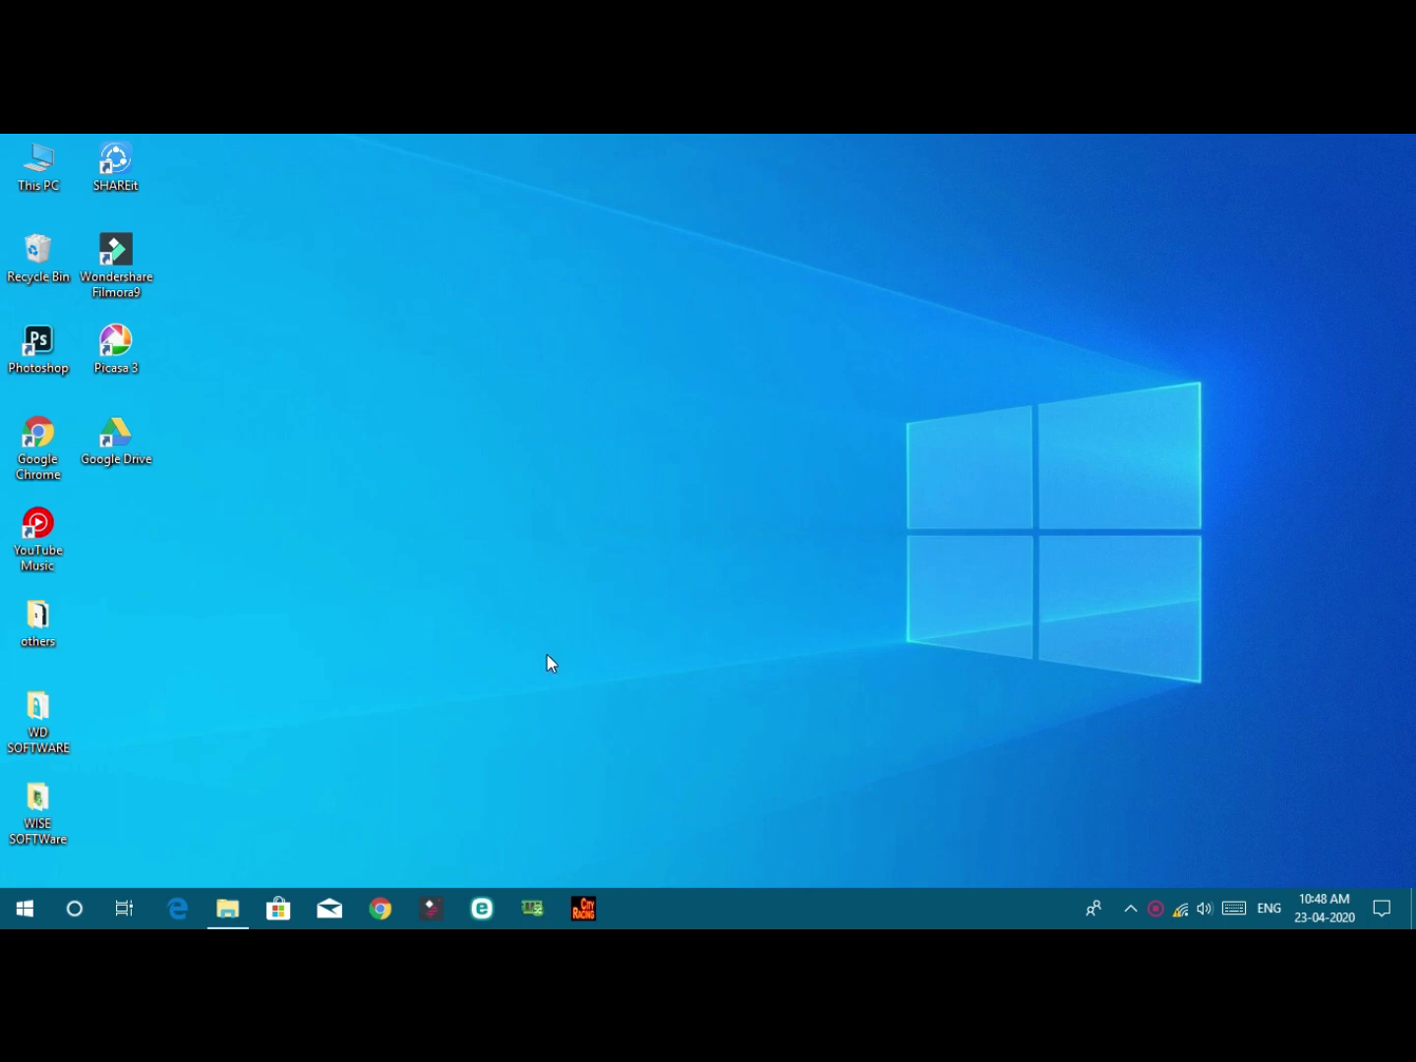
Back in the ajith psd part 1 folder, preview thala ajith part 1.jpg, then close the viewer
click(227, 909)
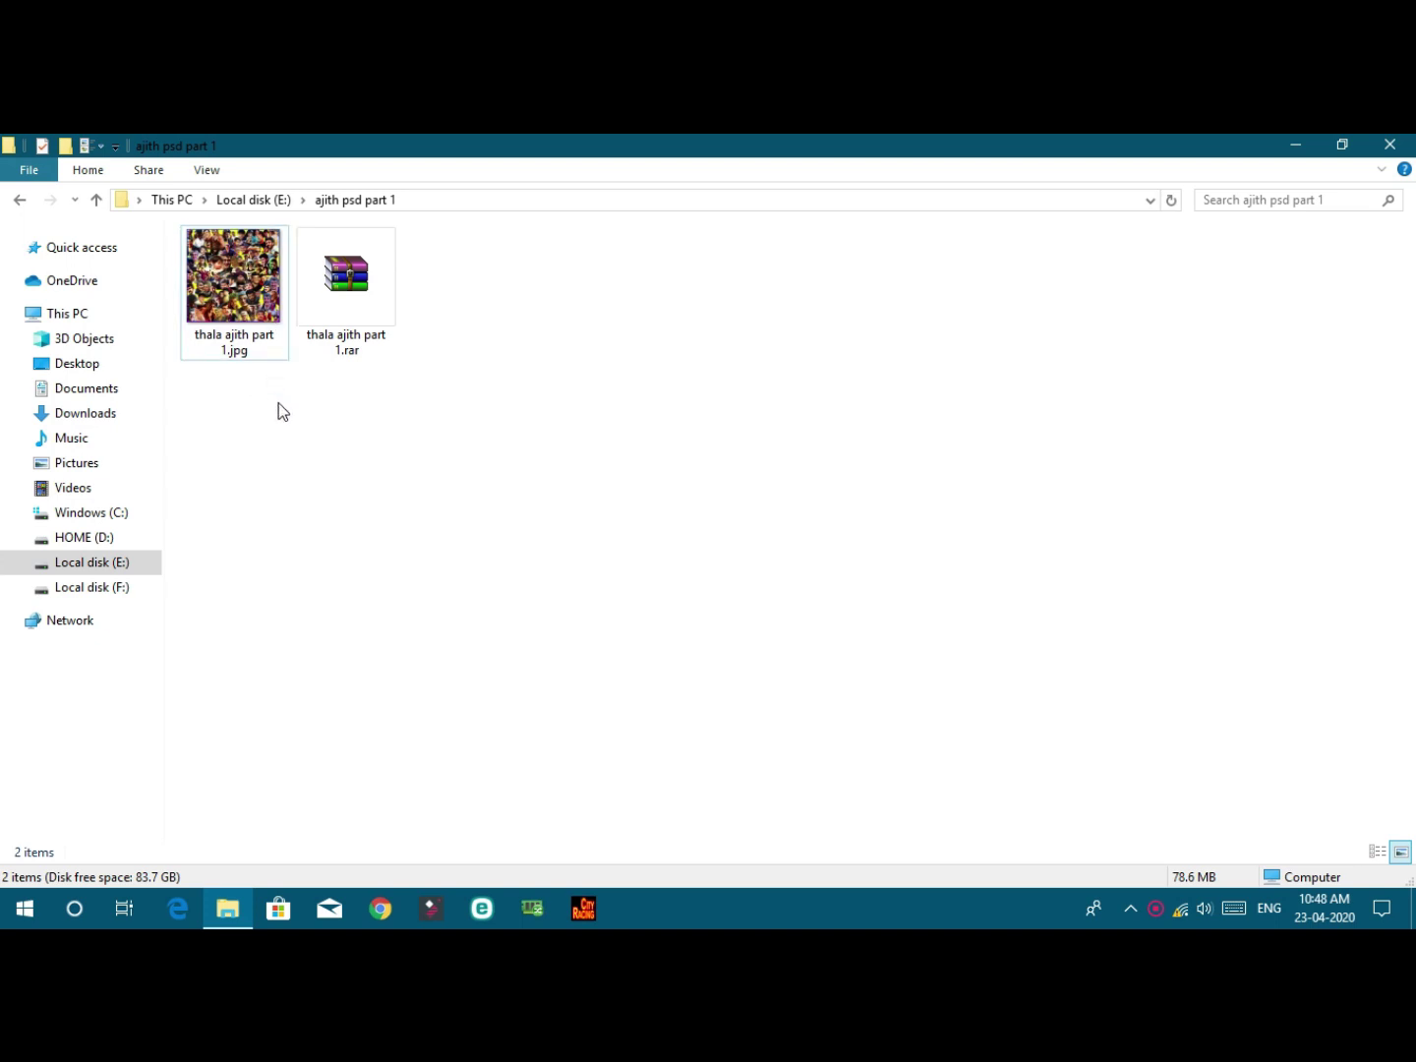
click(261, 311)
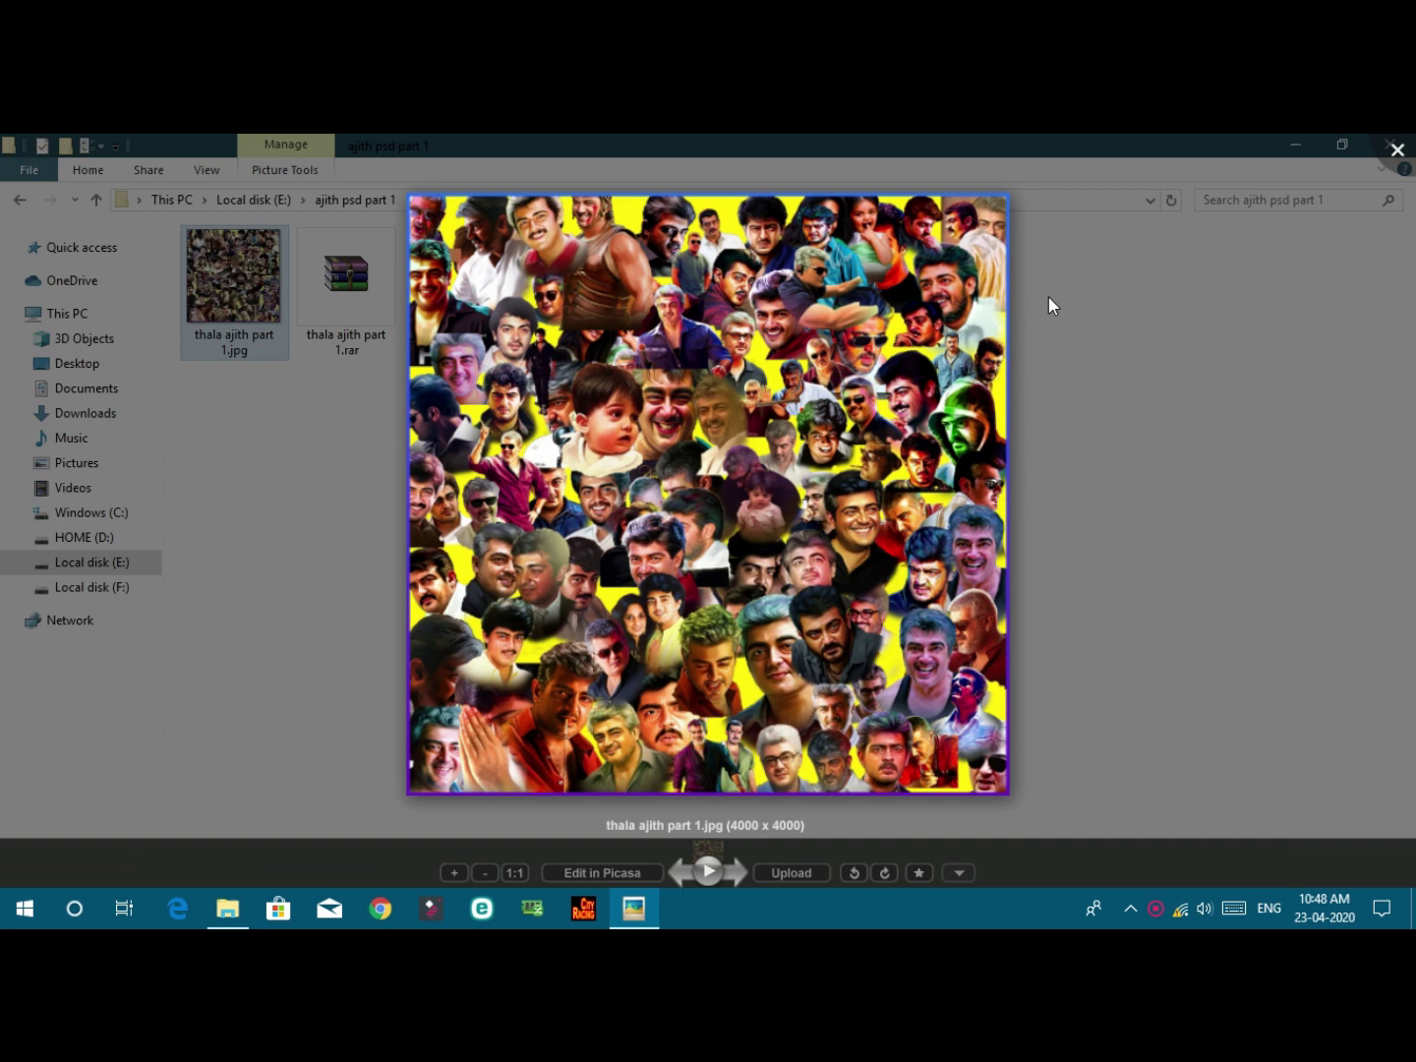
click(1396, 149)
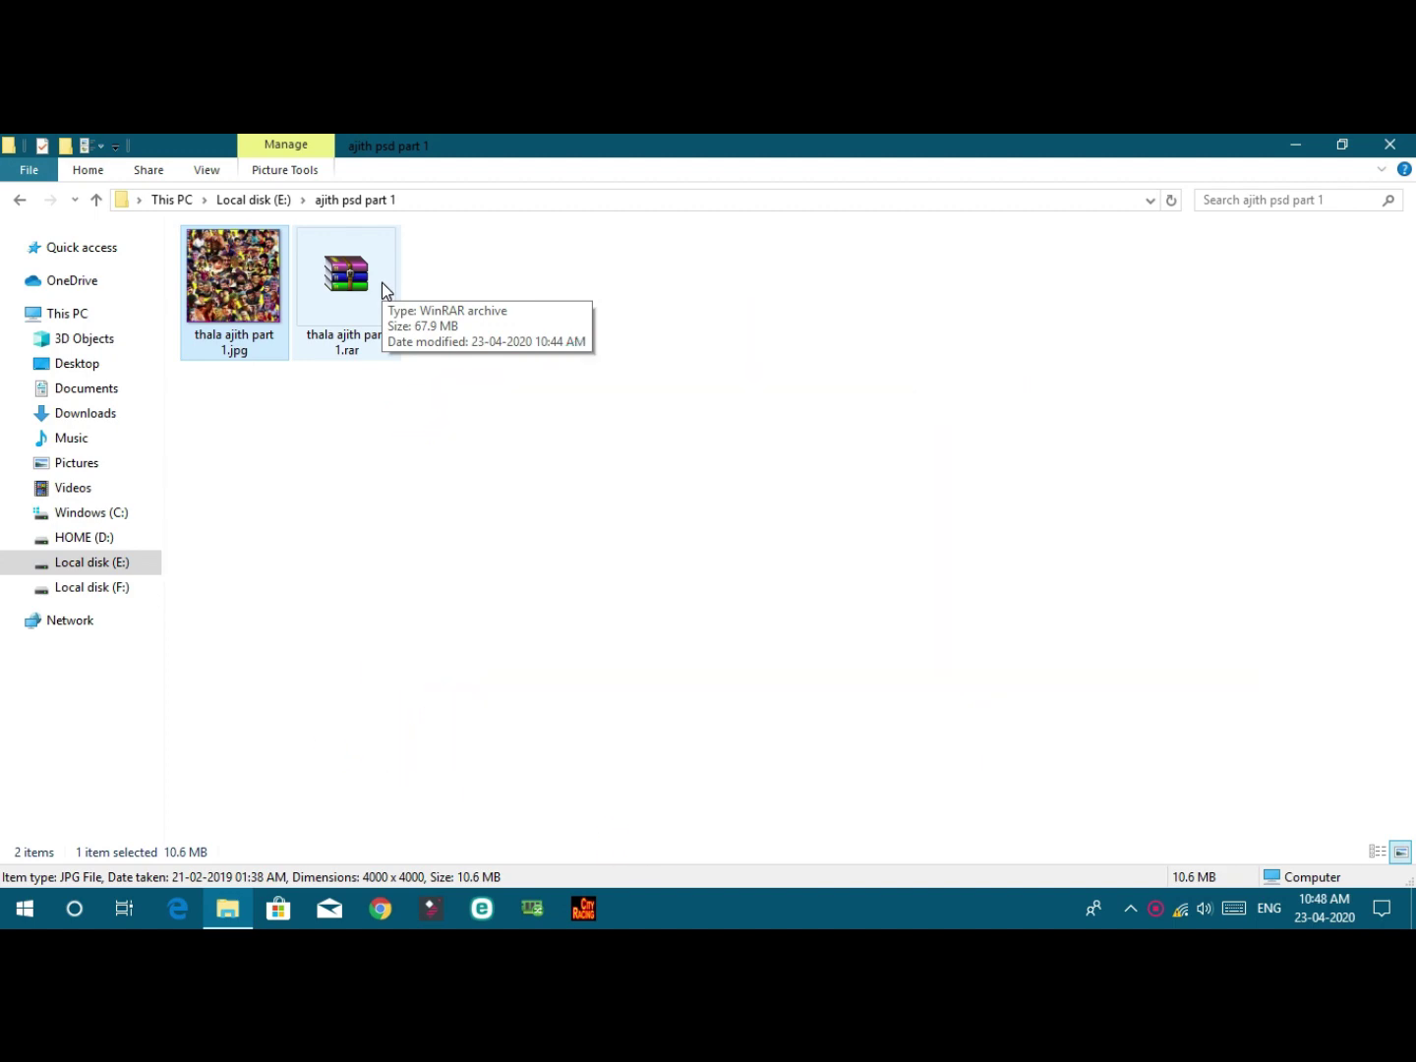
Extract the RAR here, open thala ajith part 1.psd in Photoshop, and close Explorer
right_click(321, 291)
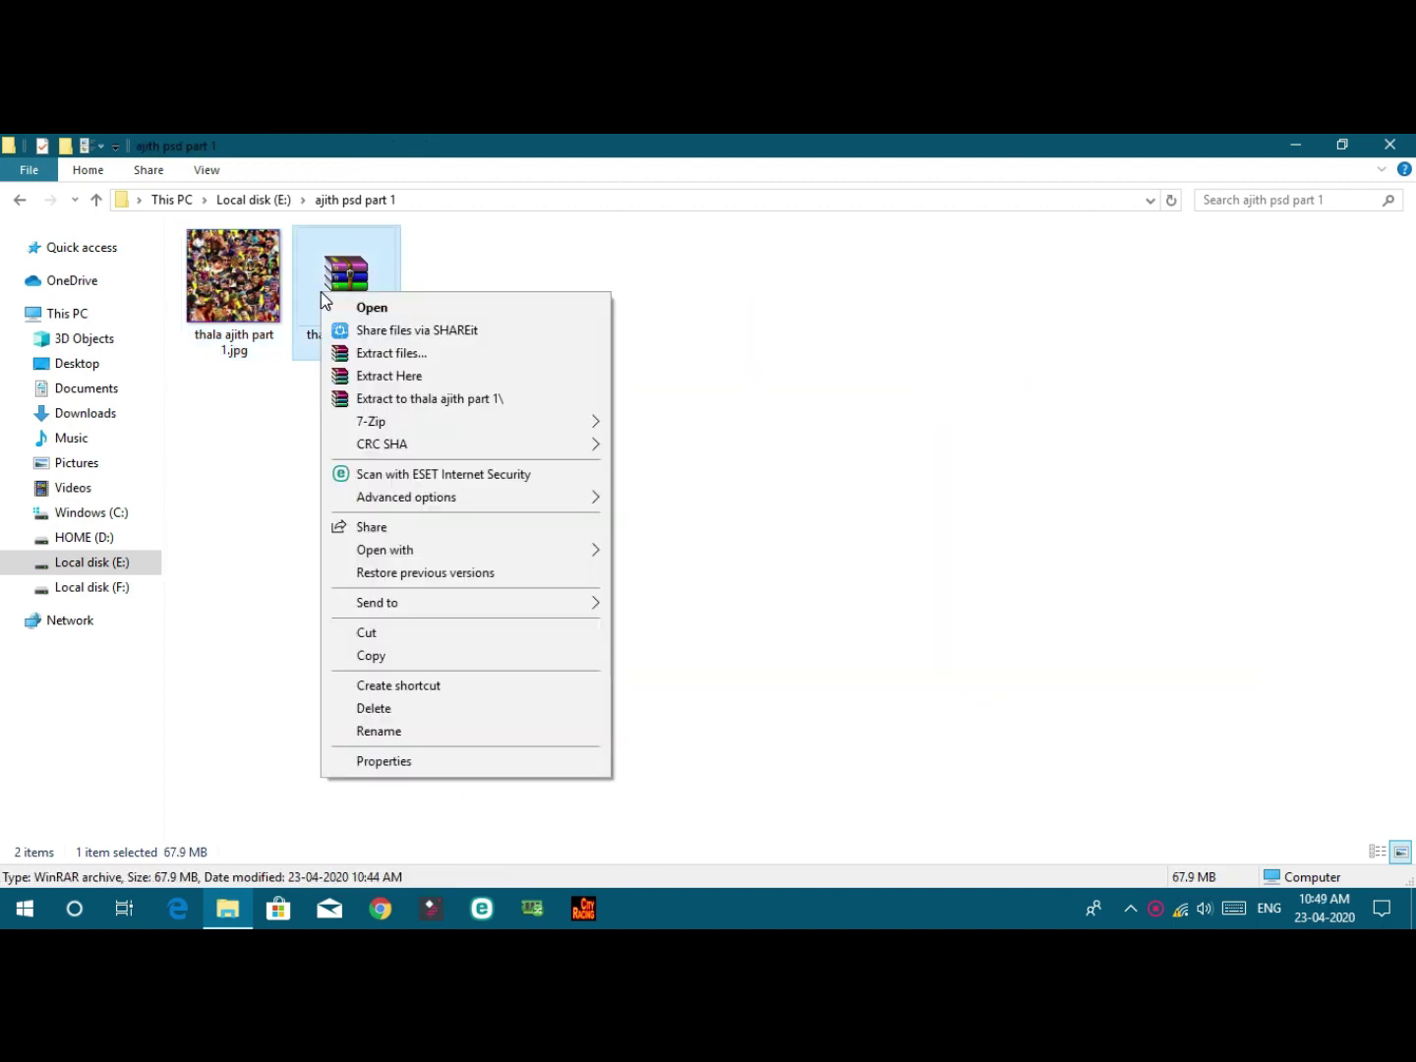
click(383, 376)
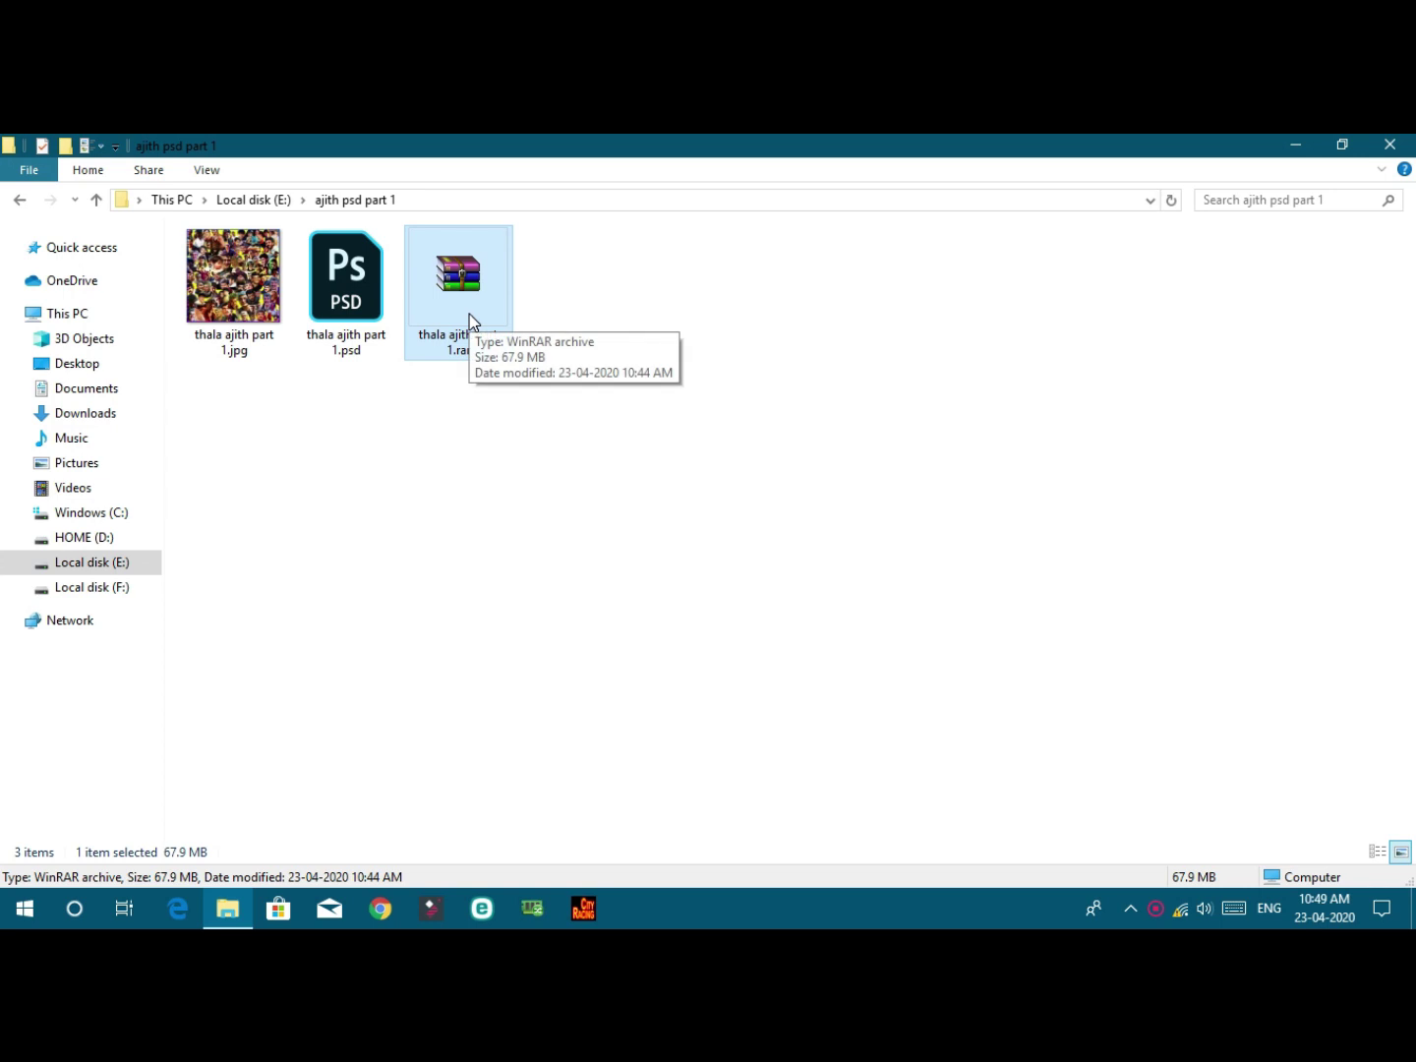
click(376, 314)
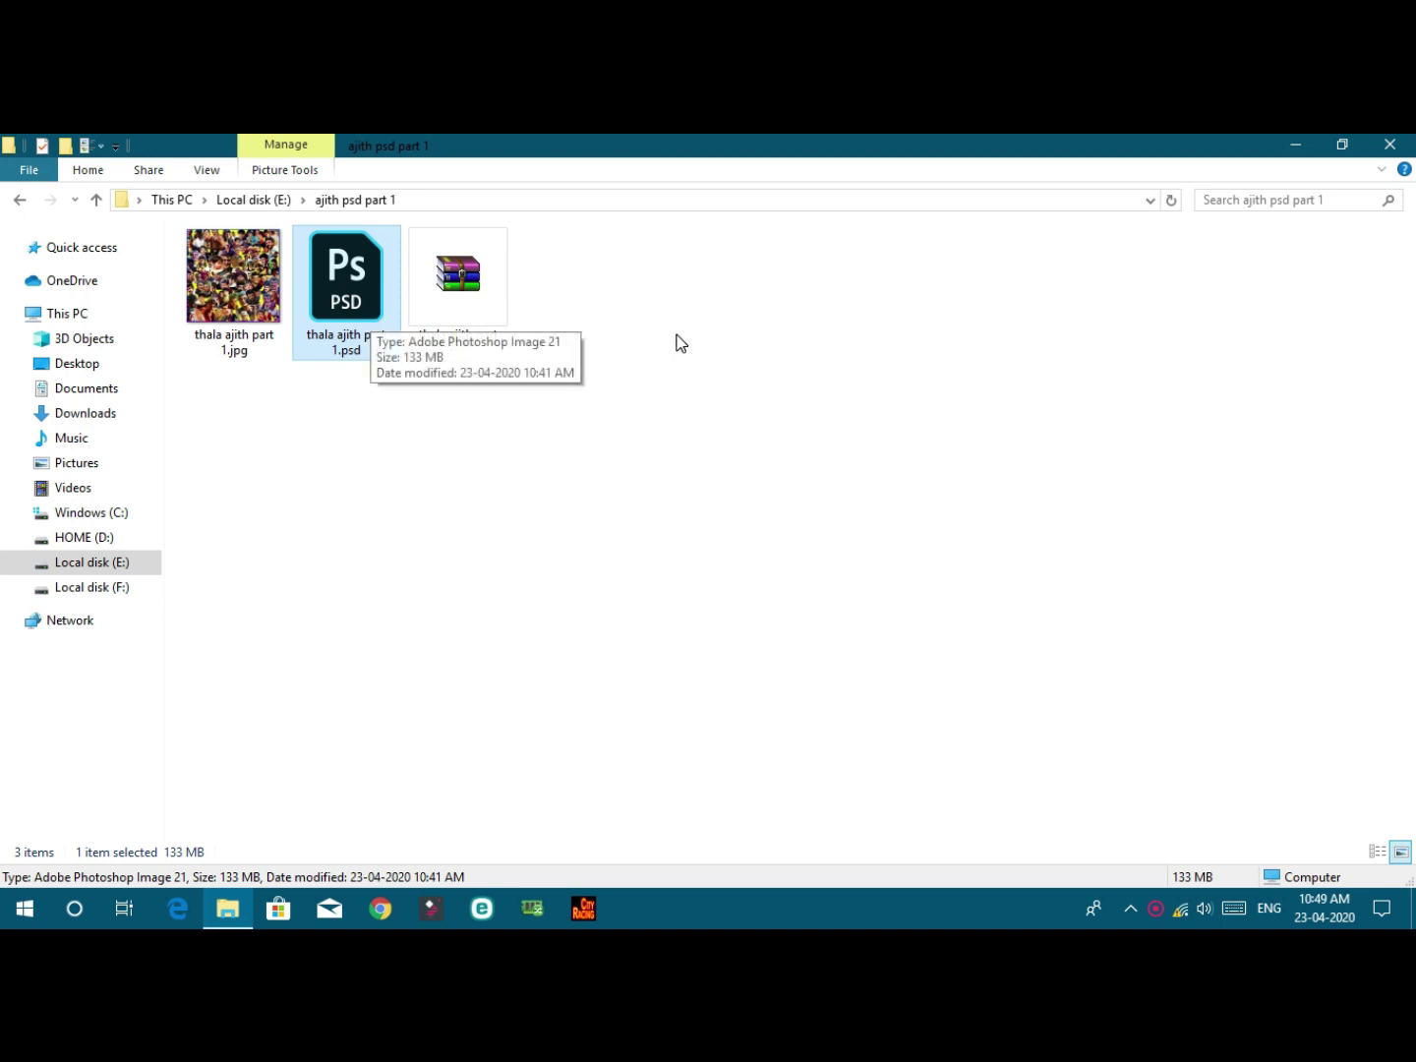
double_click(375, 314)
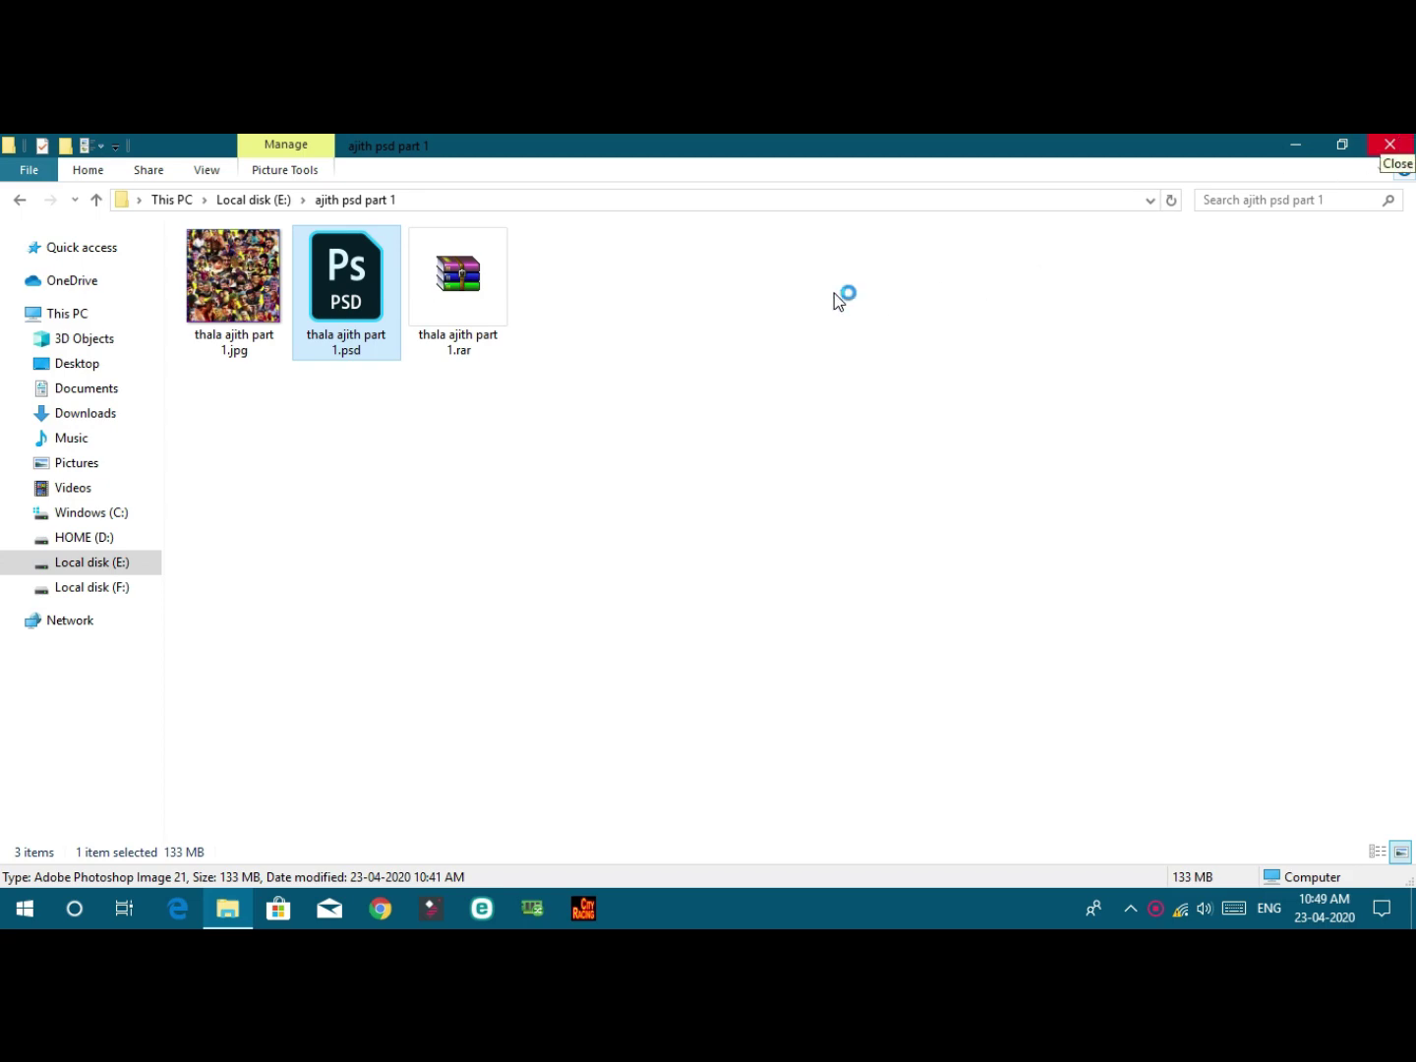
key(alt+F4)
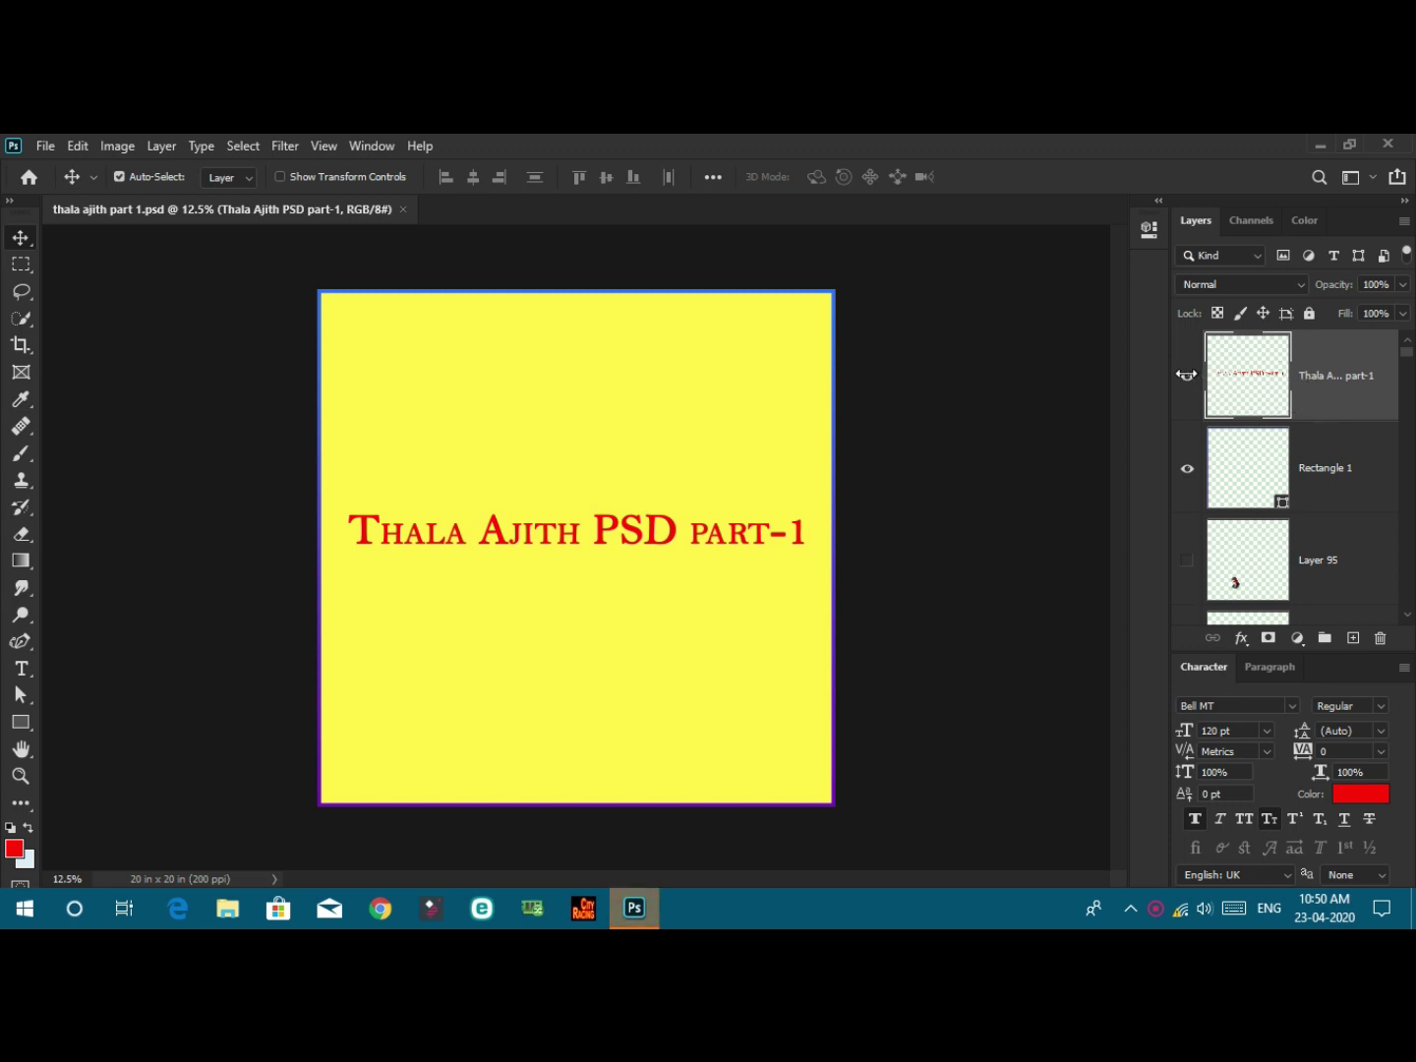
Hide the Thala Ajith PSD part-1 title layer and switch on the bottom stack of face layers
click(1187, 377)
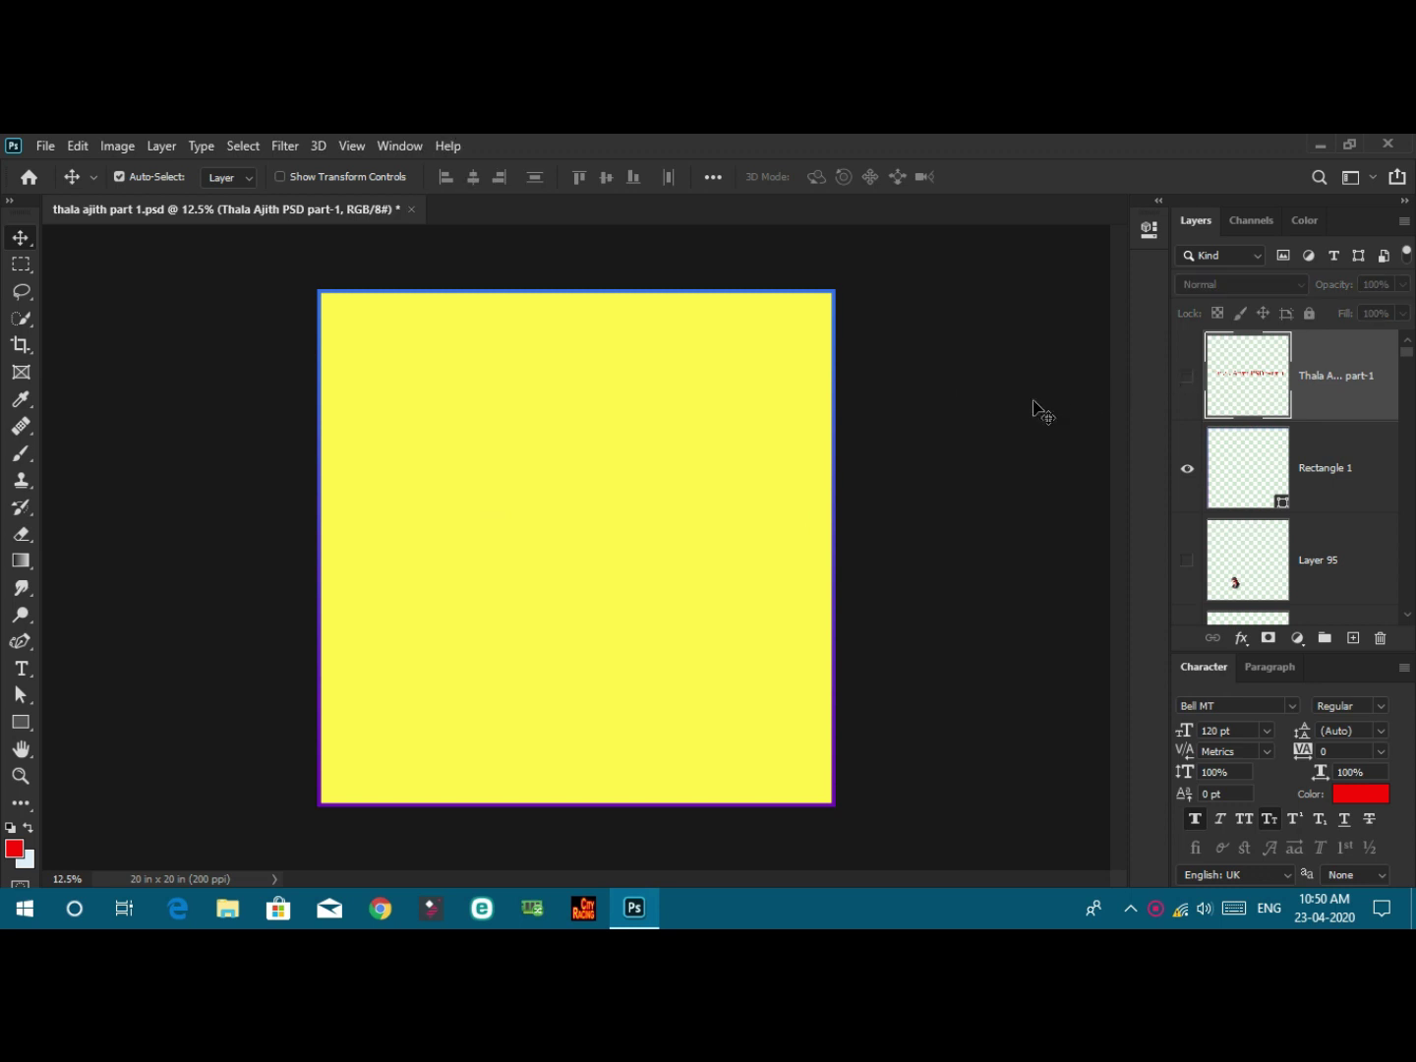
scroll(1262, 475, down, 5)
scroll(1244, 470, down, 3)
scroll(1225, 465, down, 3)
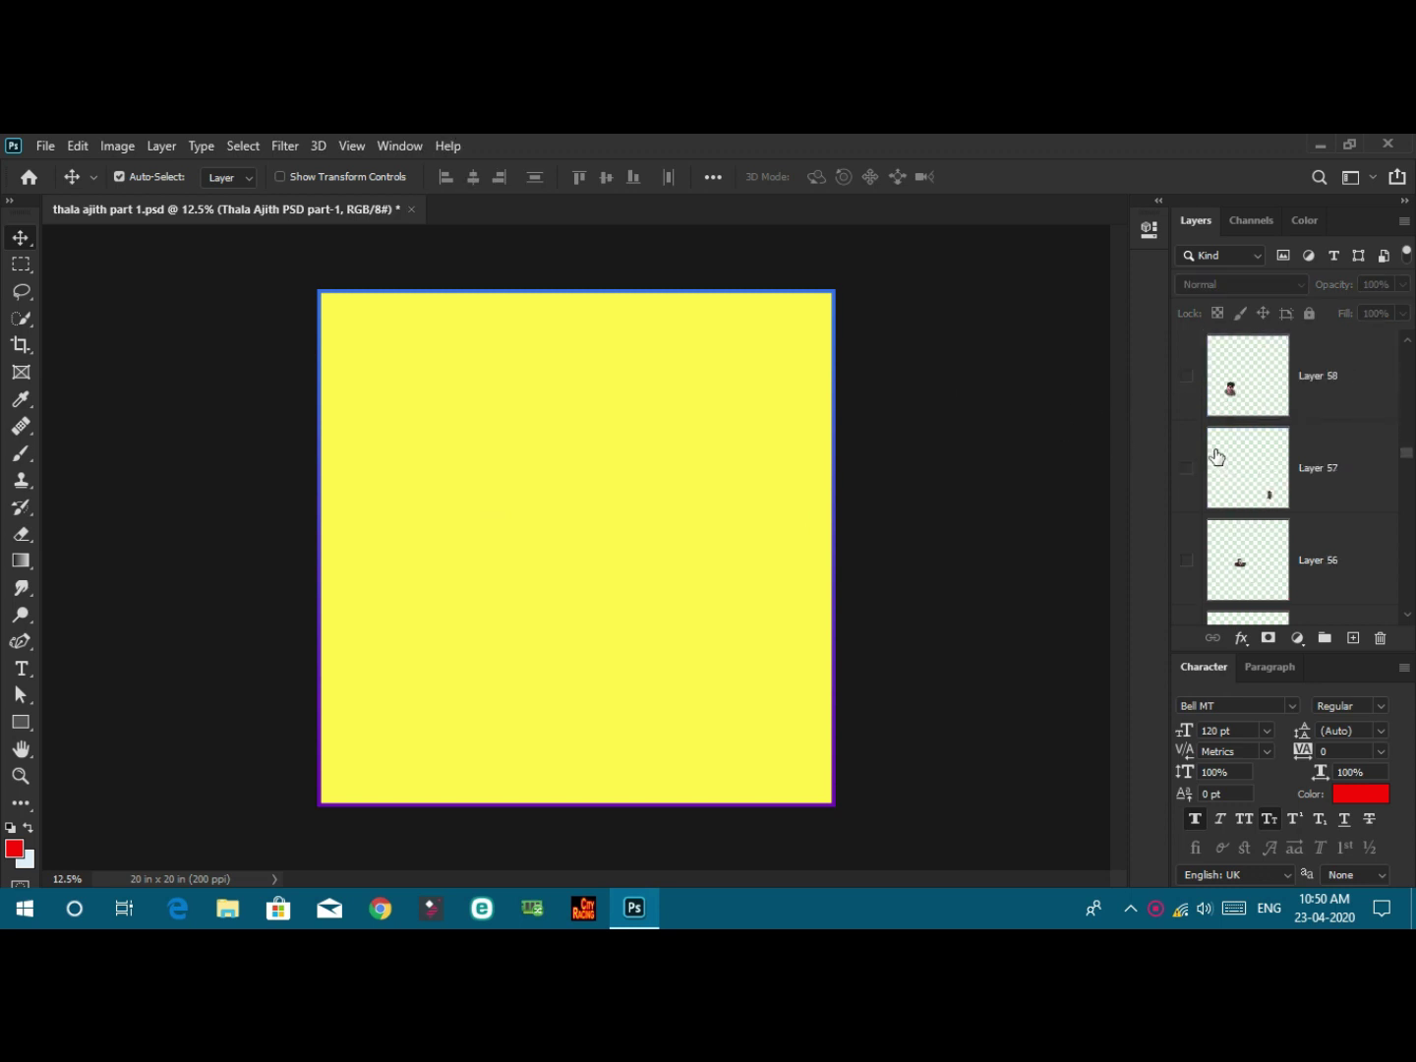
scroll(1216, 457, down, 3)
scroll(1217, 457, down, 3)
scroll(1218, 454, down, 3)
scroll(1218, 455, down, 3)
scroll(1217, 453, down, 3)
scroll(1218, 455, down, 3)
scroll(1218, 453, down, 3)
scroll(1217, 454, down, 3)
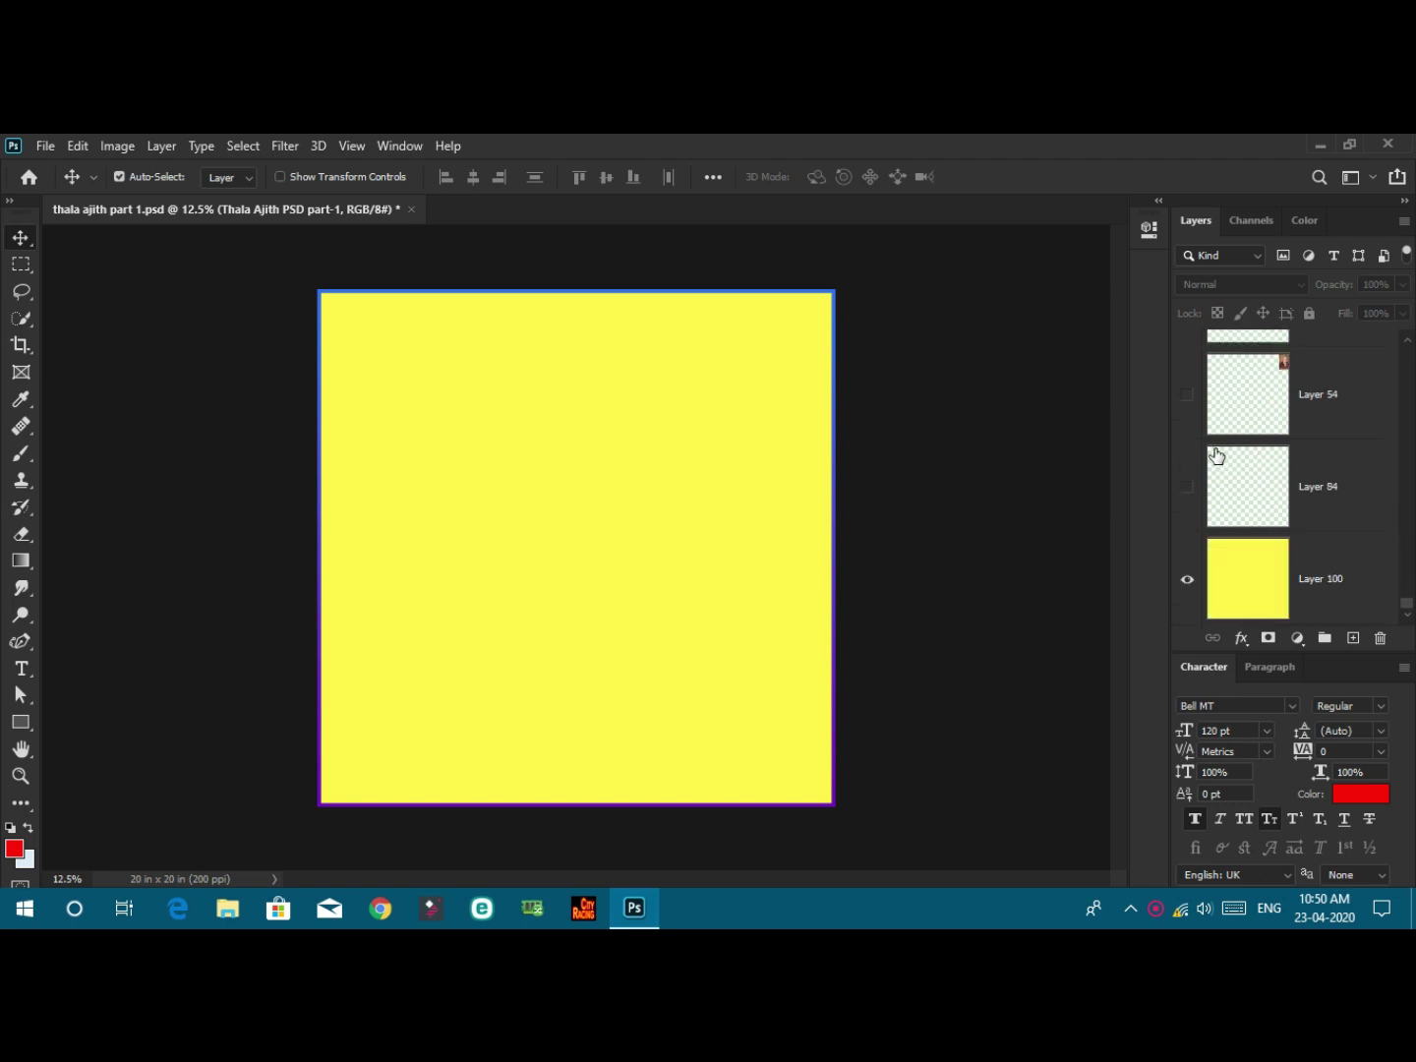
mouse_move(1187, 491)
mouse_down()
mouse_move(1188, 312)
mouse_move(1190, 394)
mouse_up()
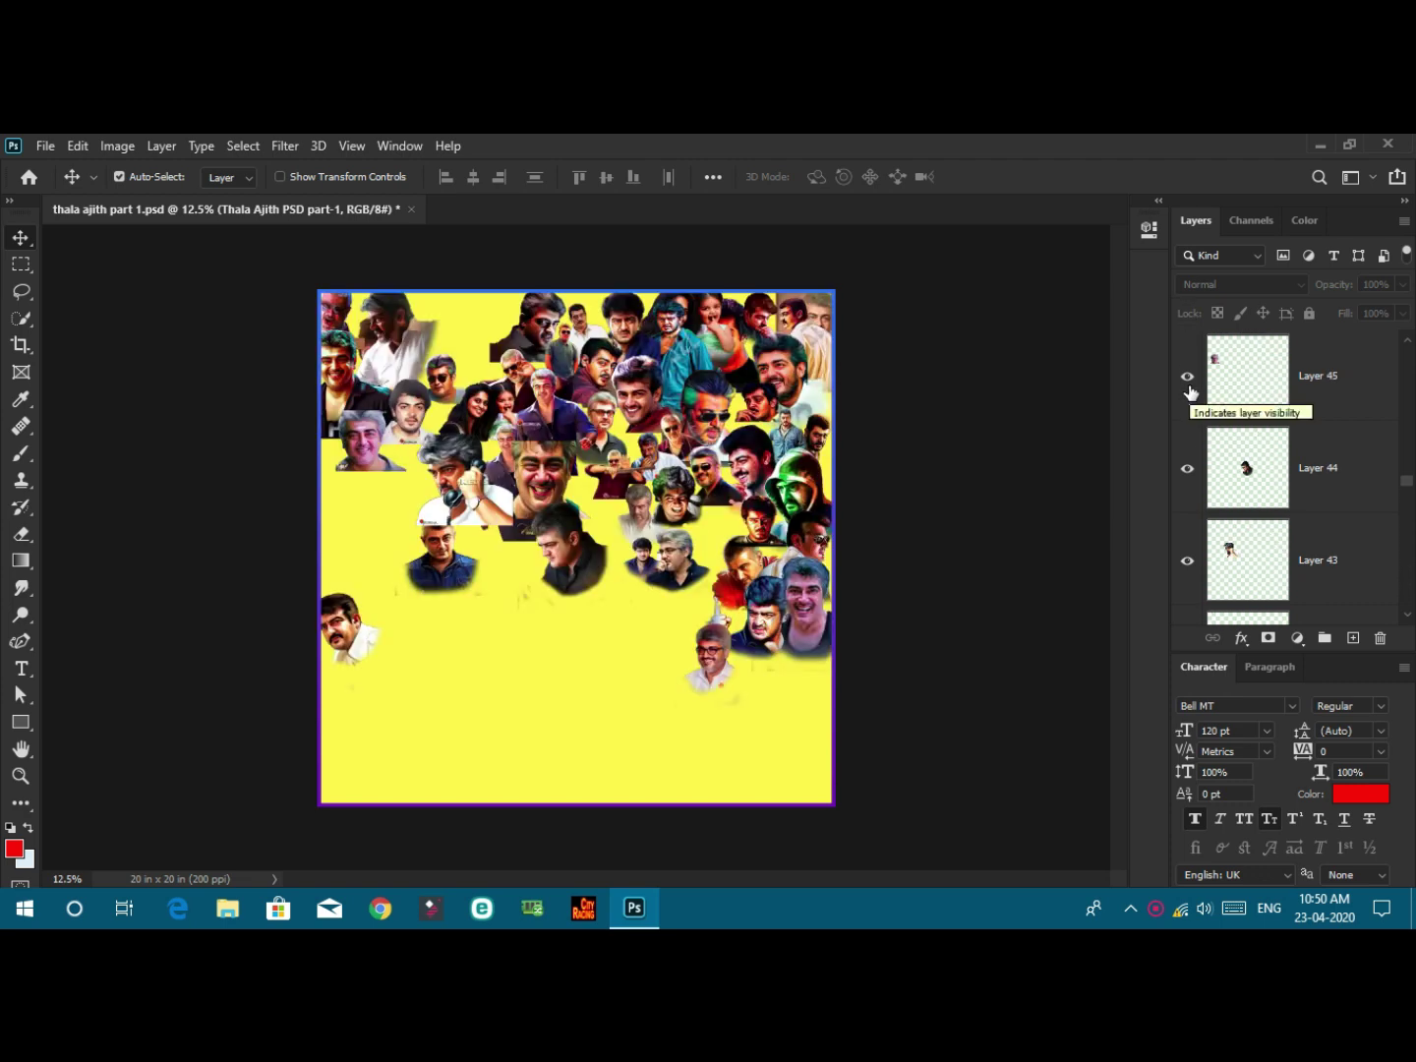
Show face Layers 47, 48, 50–53 and 55–57 on the canvas
scroll(1190, 394, up, 3)
click(1187, 468)
click(1187, 376)
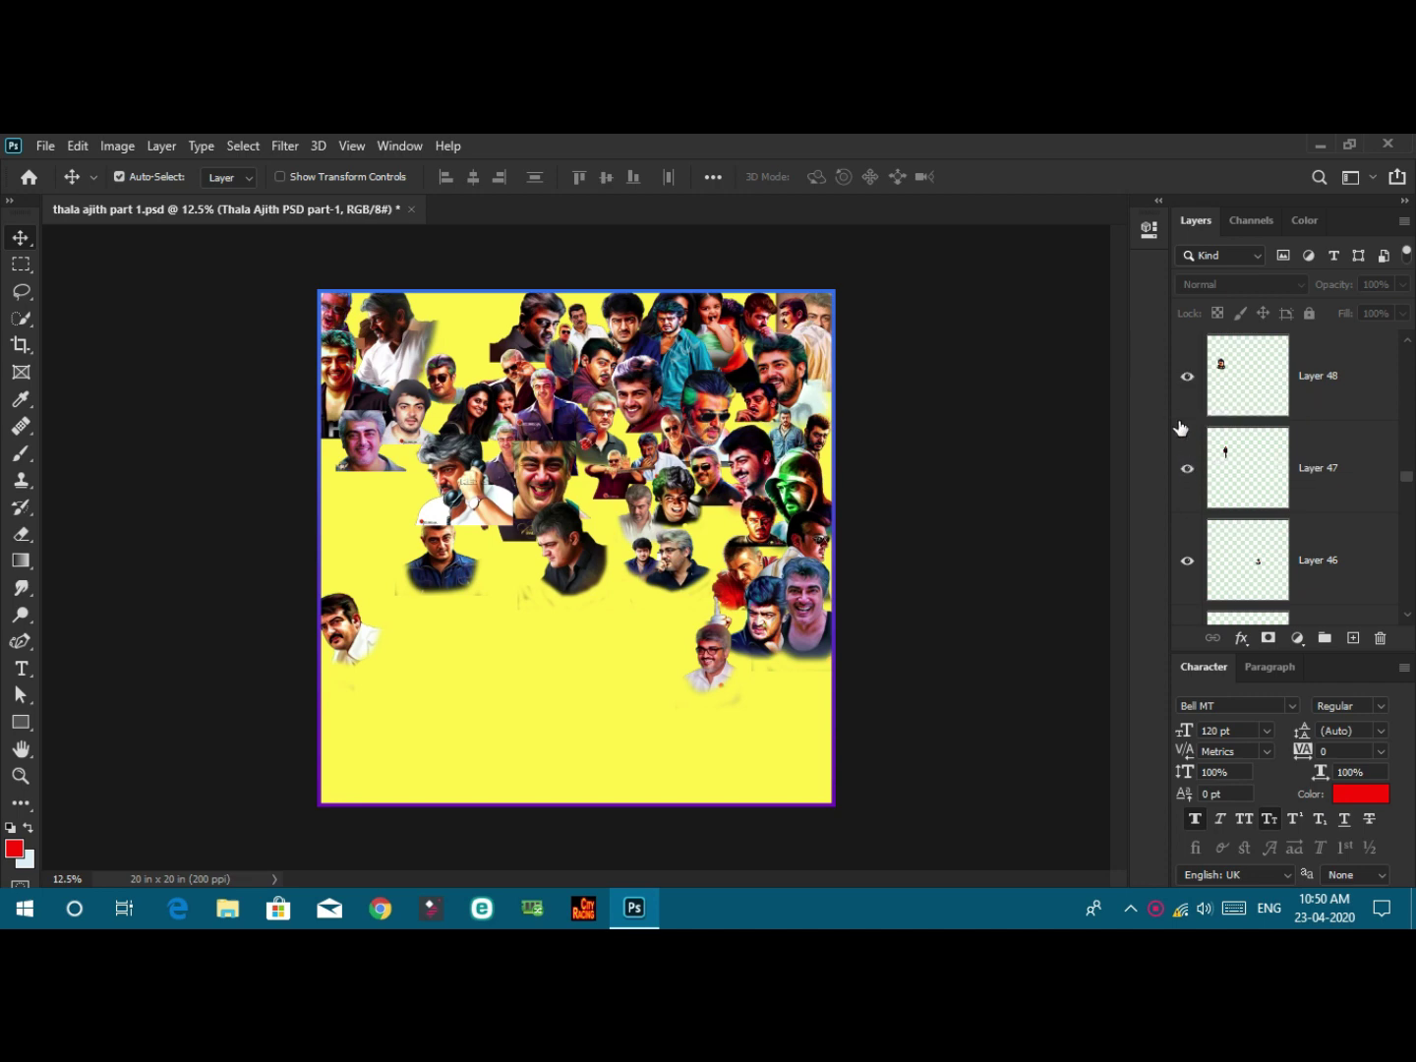
scroll(1184, 407, up, 2)
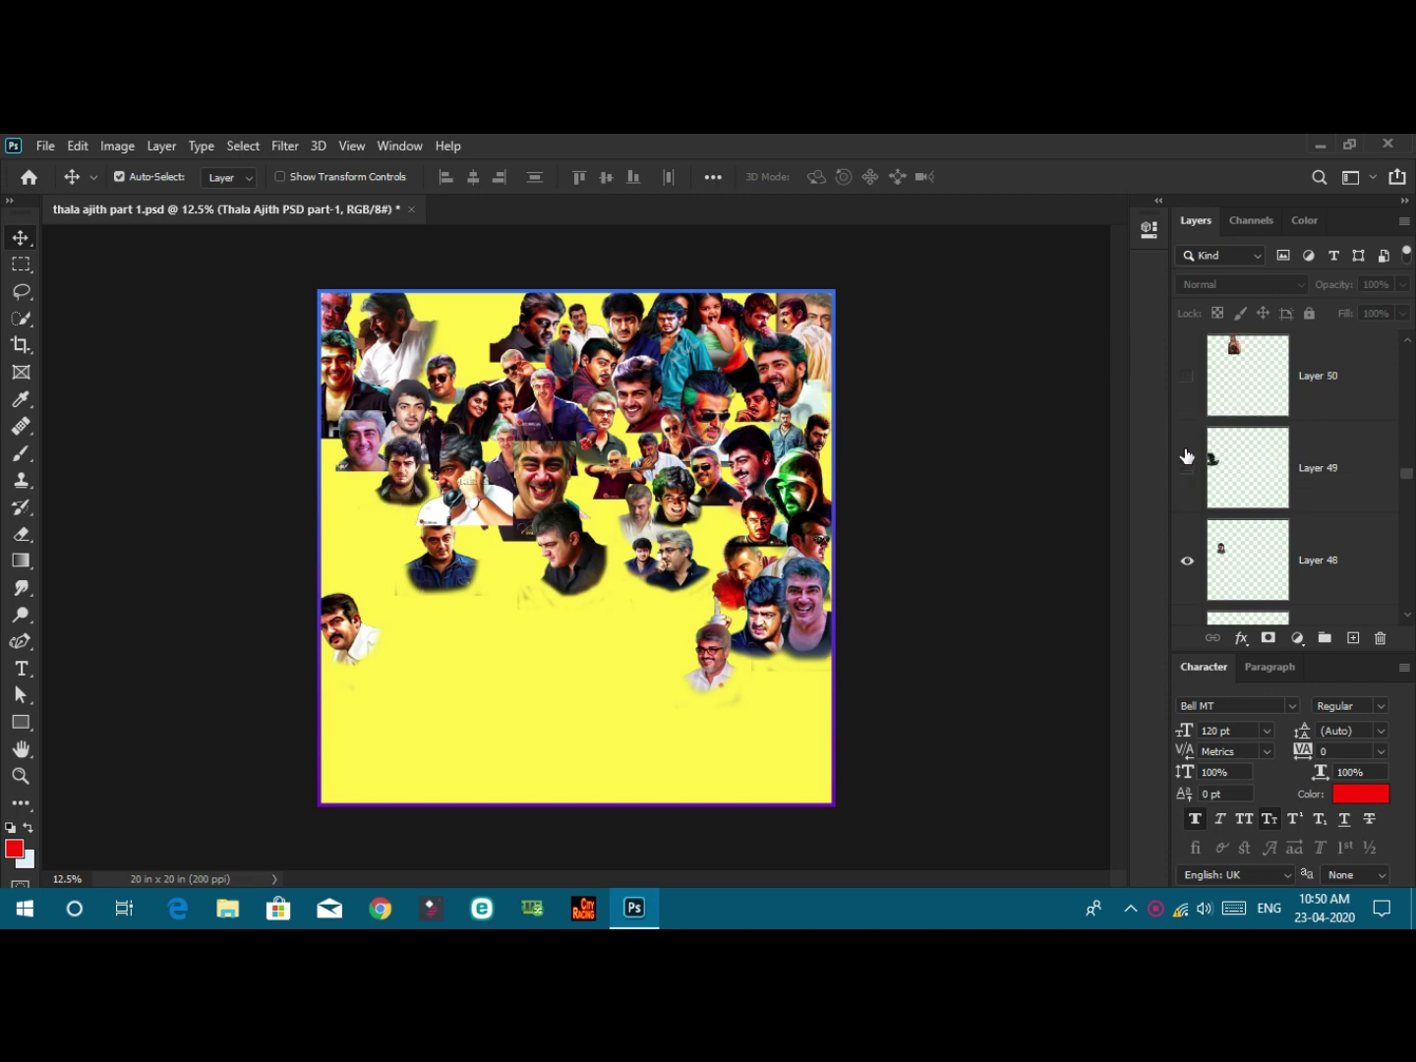
scroll(1188, 456, down, 1)
scroll(1185, 427, up, 2)
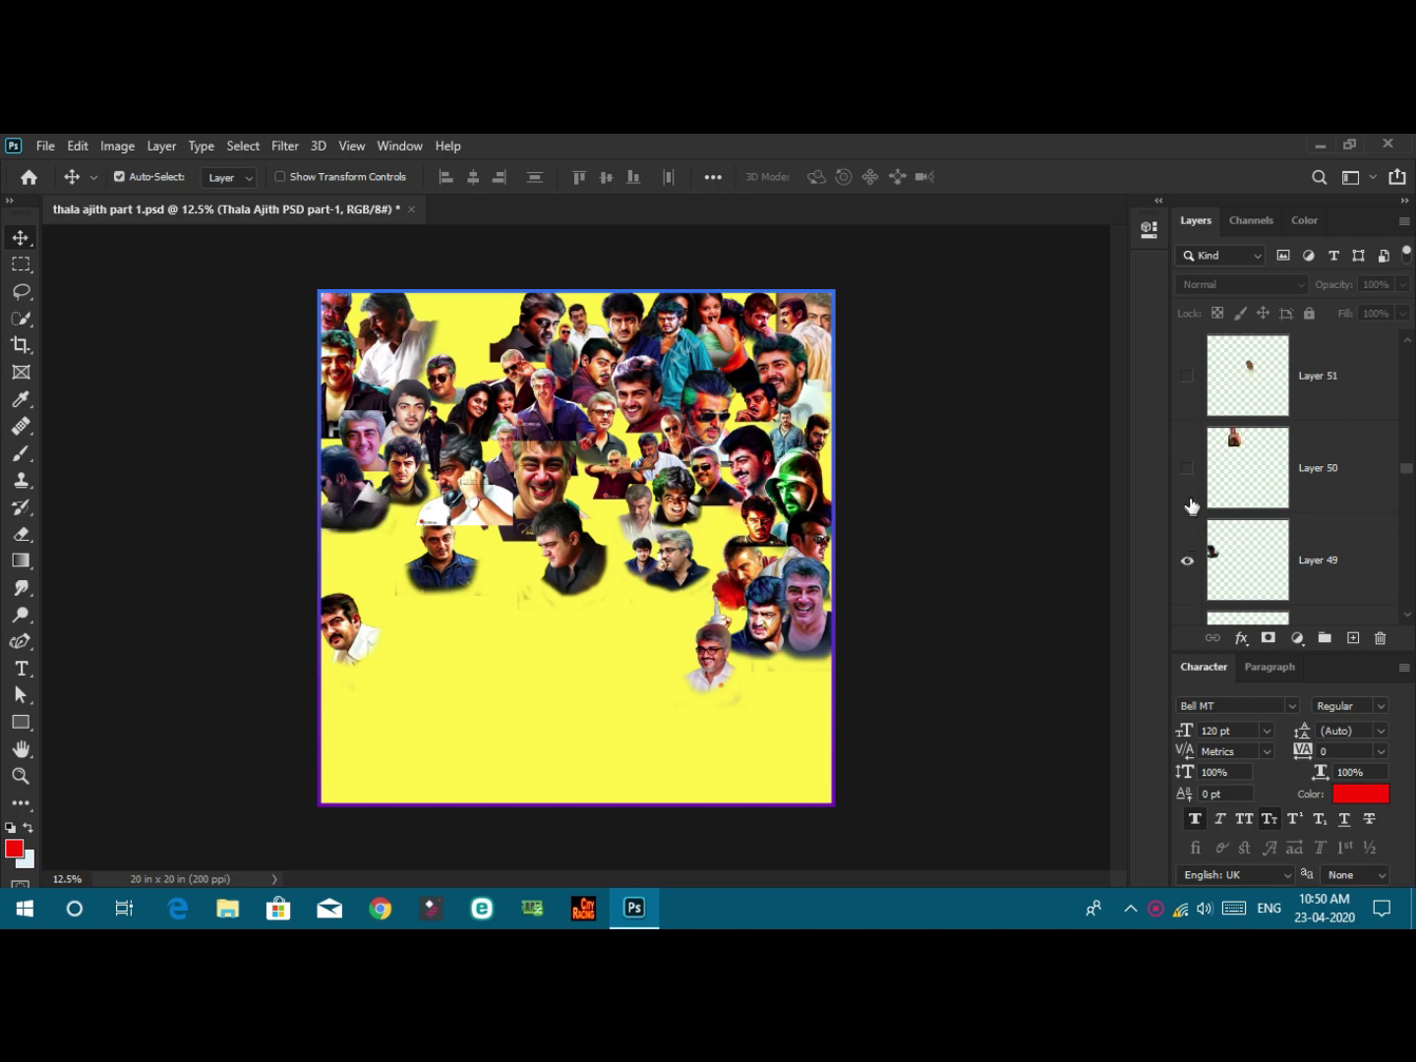
click(1187, 470)
click(1188, 396)
scroll(1187, 397, up, 3)
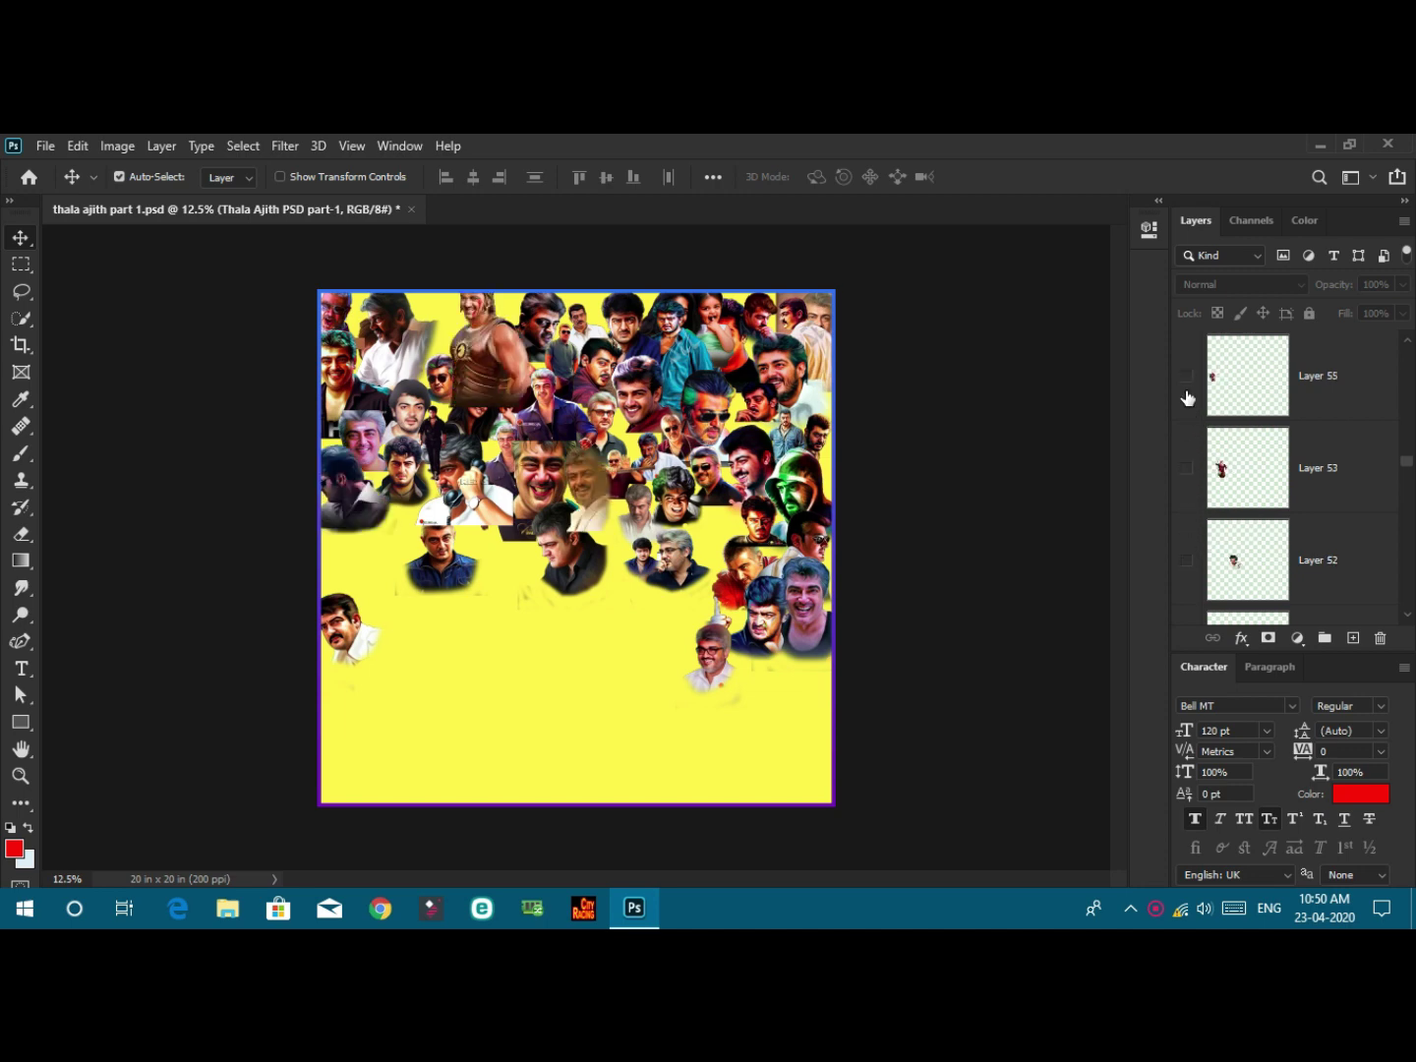
click(1187, 561)
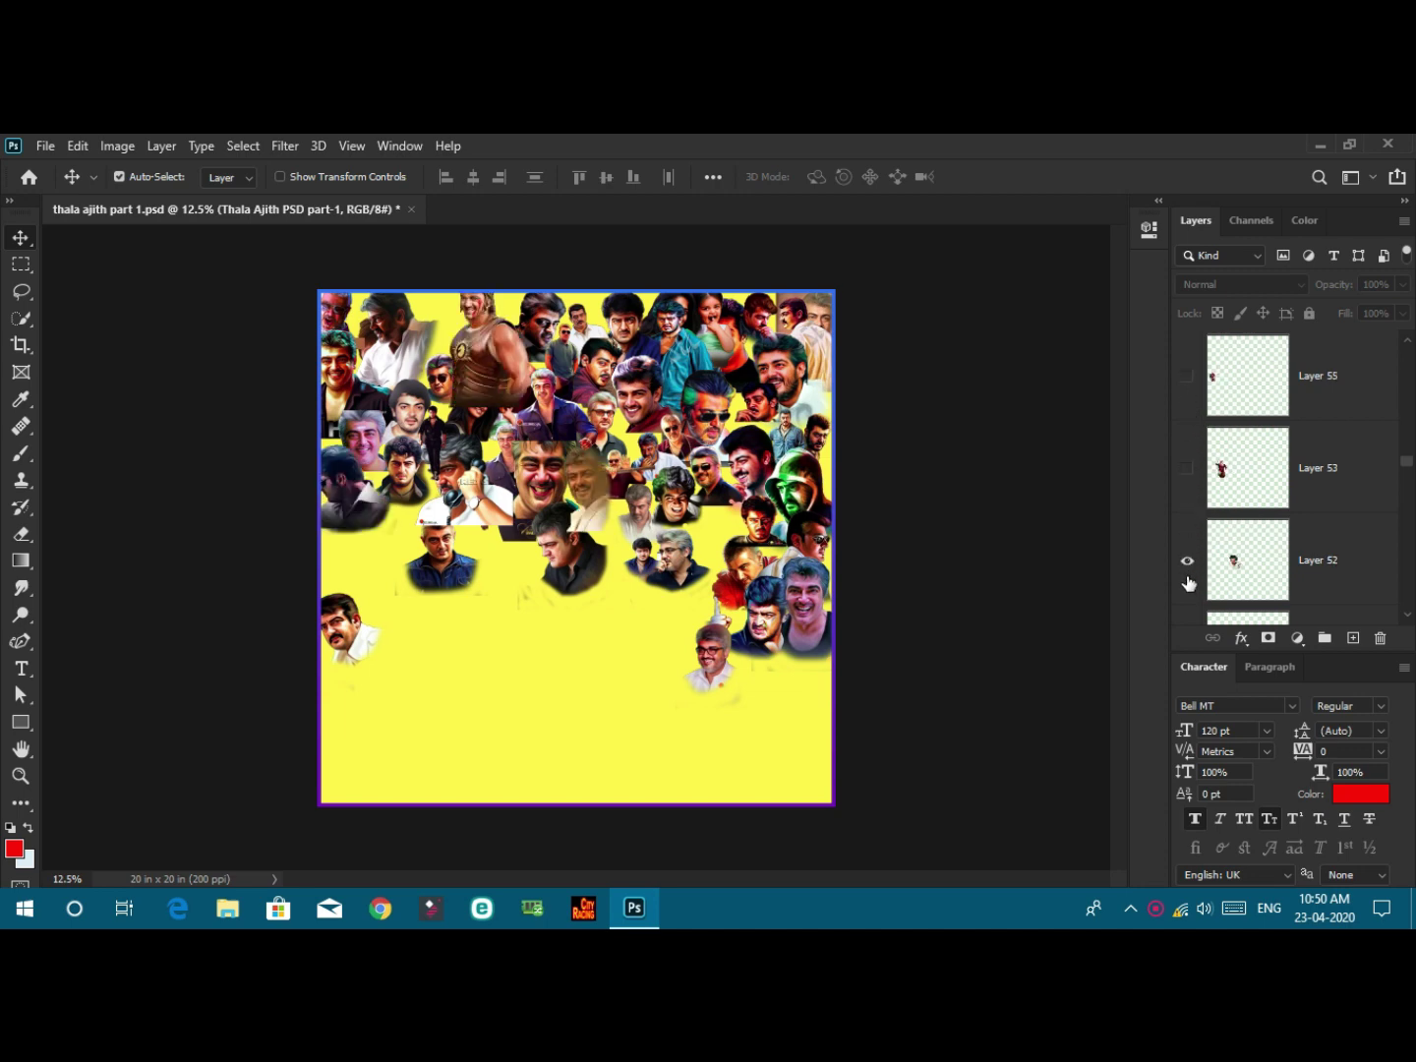
click(1187, 468)
click(1185, 399)
scroll(1185, 401, up, 2)
click(1188, 468)
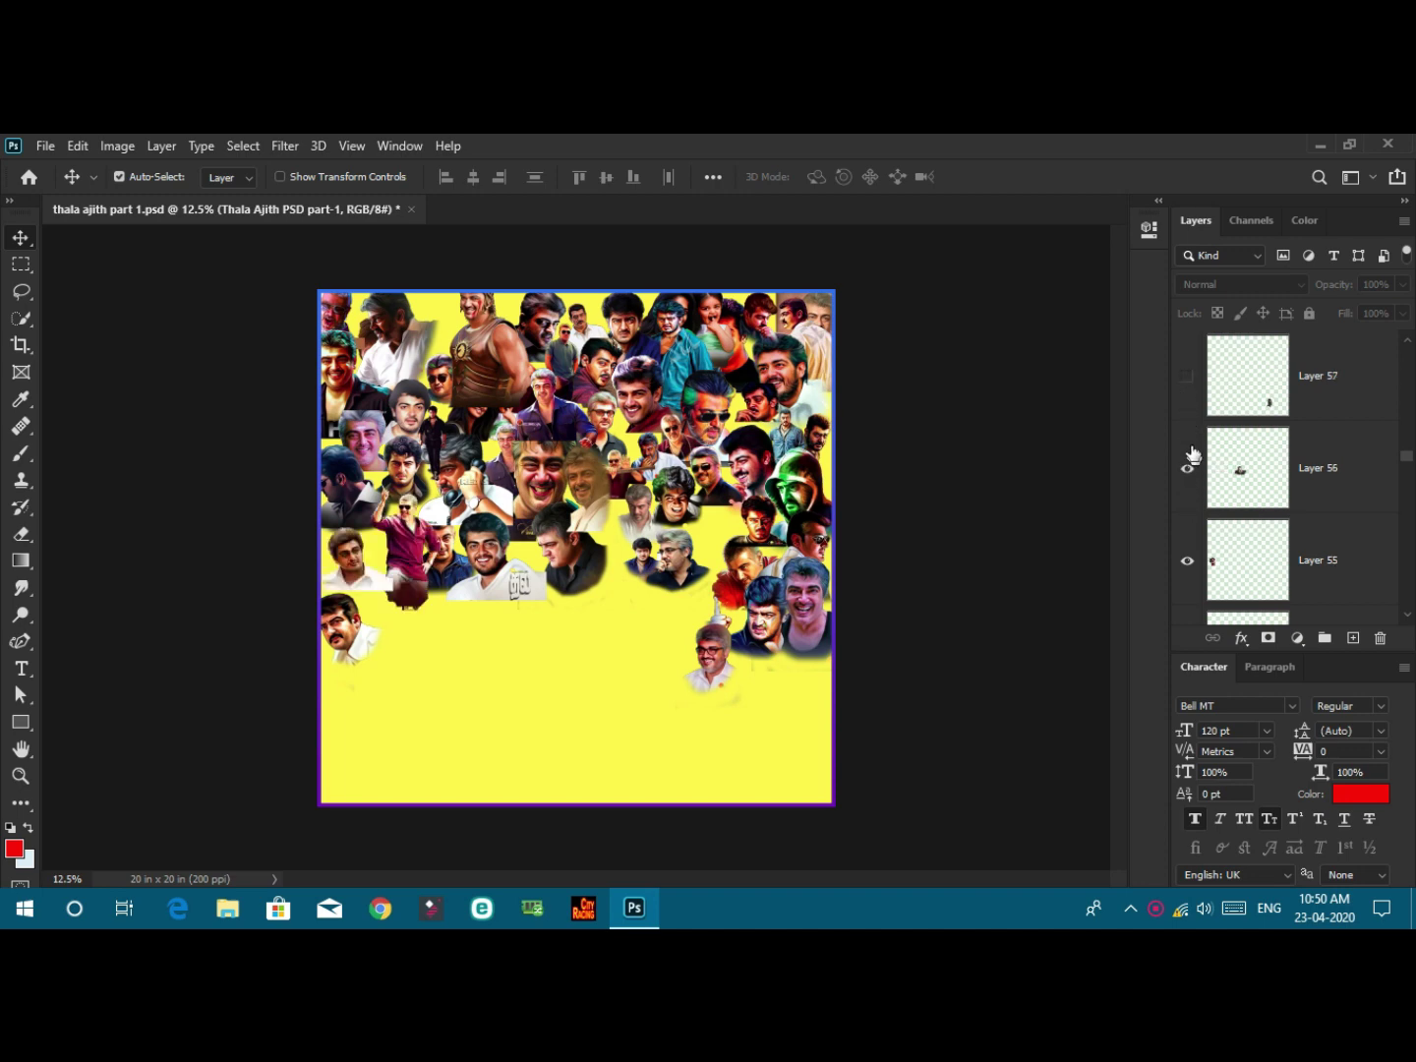
click(1187, 382)
Show face Layers 59 through 65, including the face with the baby
scroll(1192, 391, up, 2)
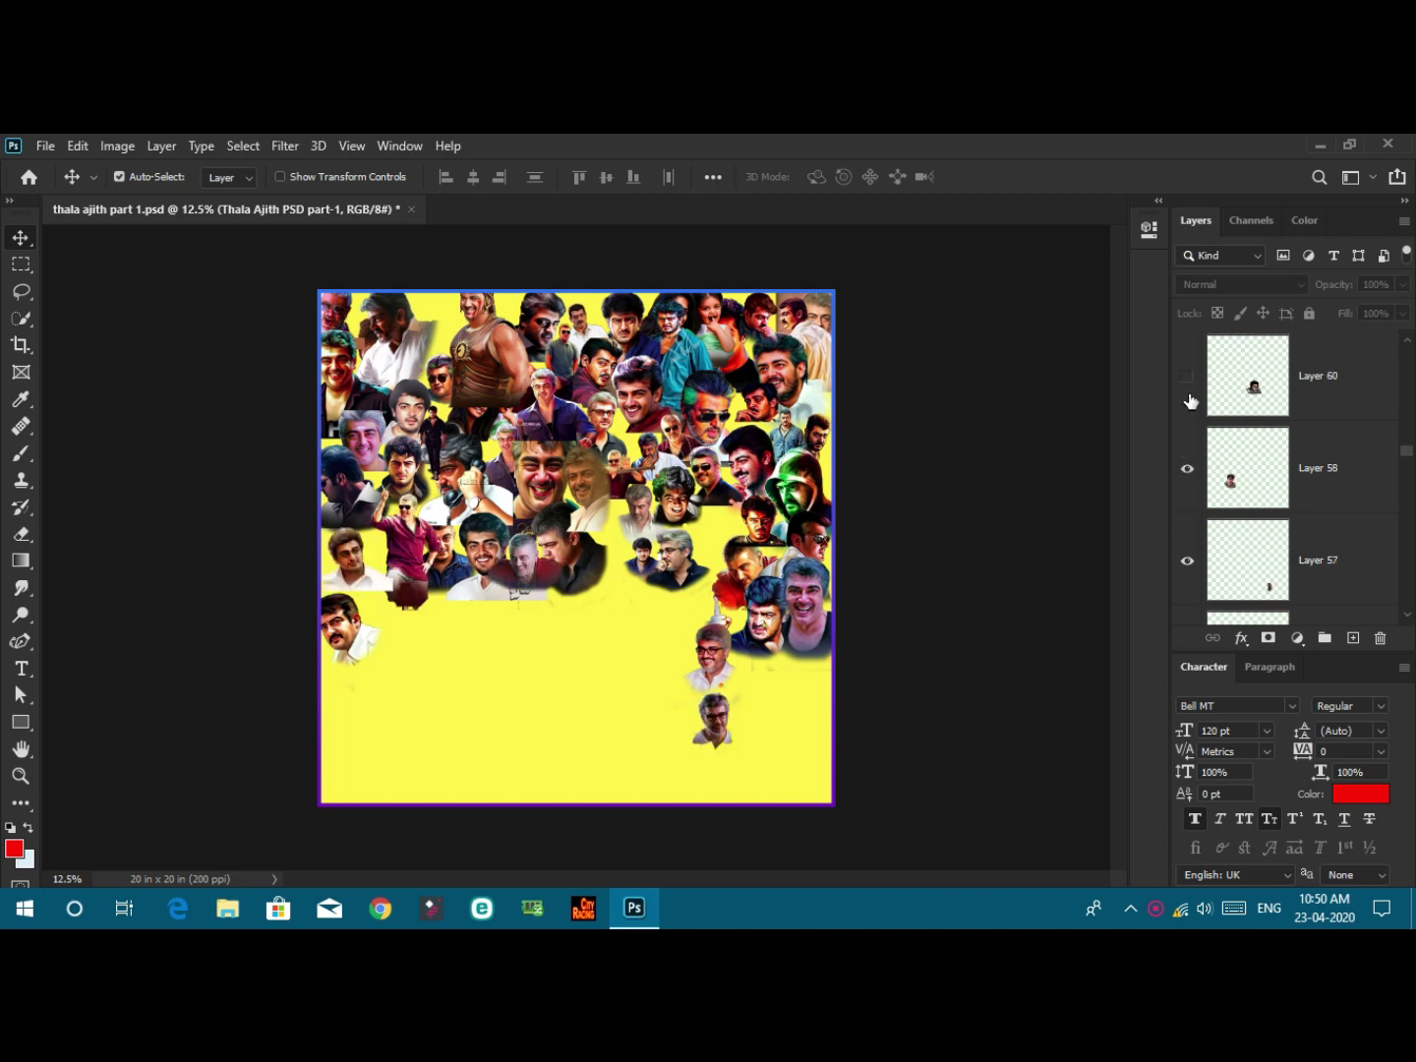
click(1187, 394)
scroll(1187, 402, up, 2)
click(1188, 468)
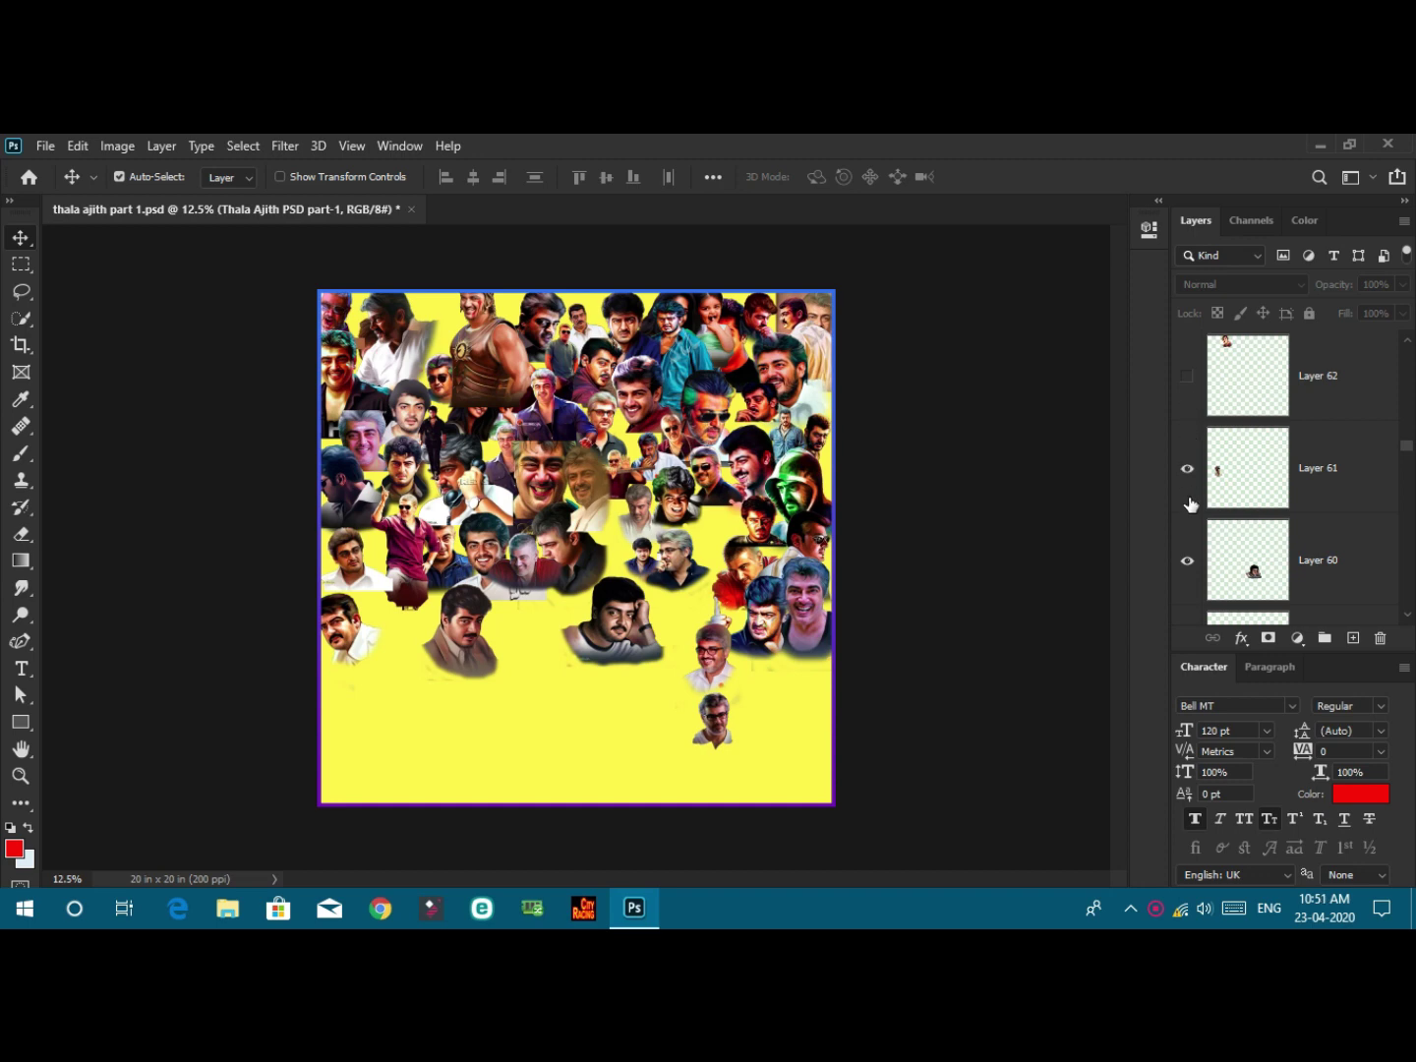
click(1189, 382)
scroll(1187, 395, up, 2)
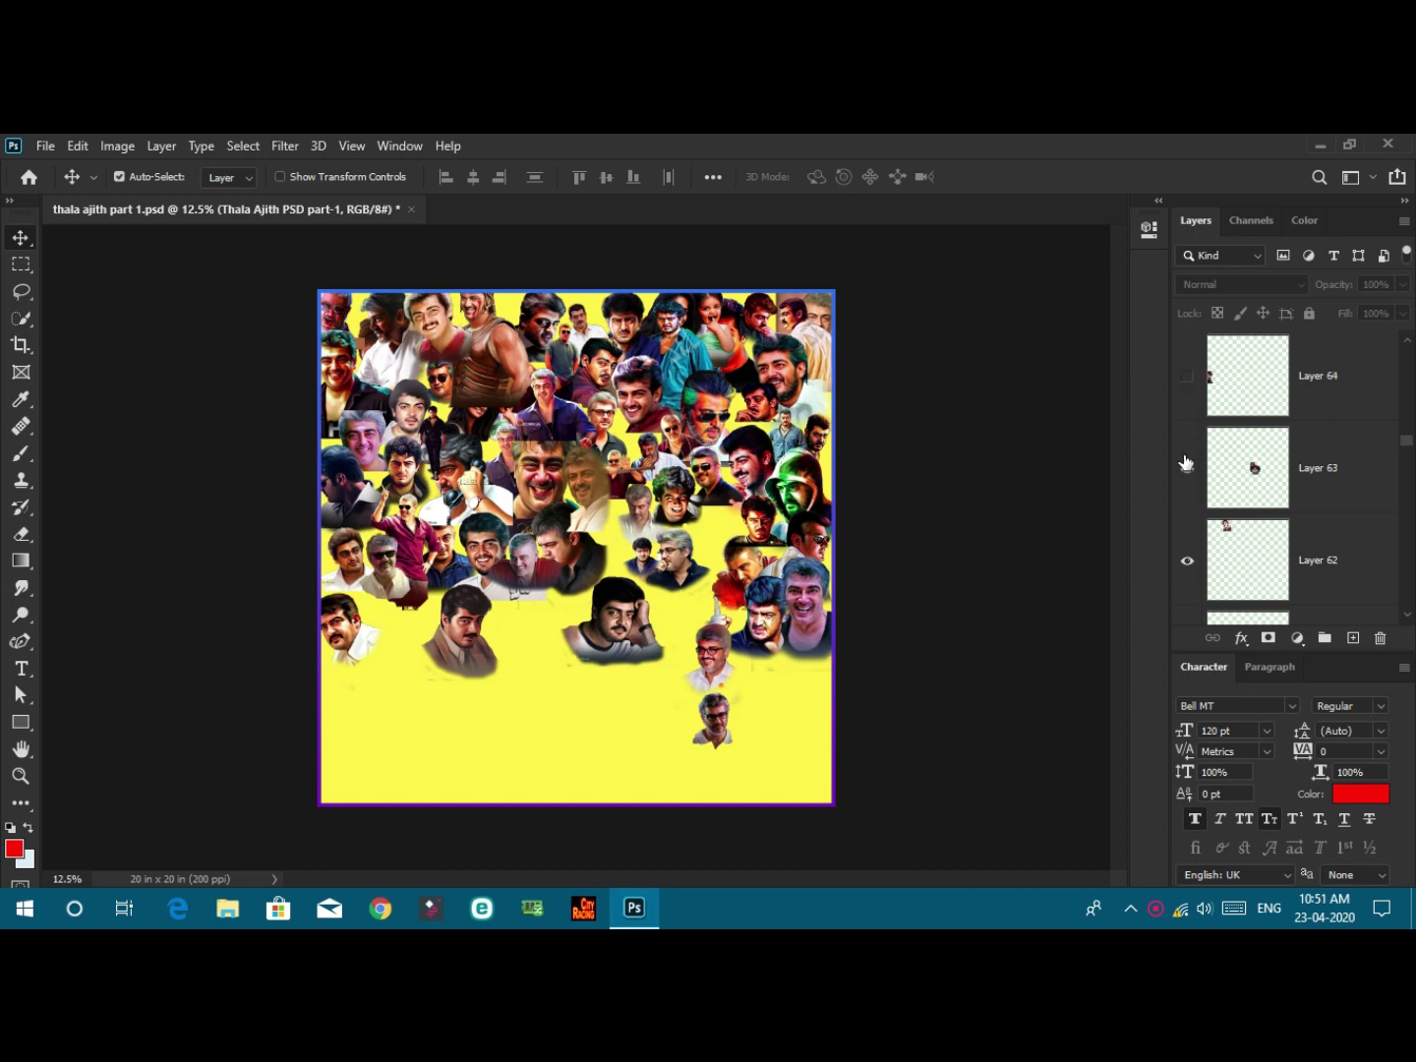
click(1187, 465)
click(1188, 379)
scroll(1185, 389, up, 2)
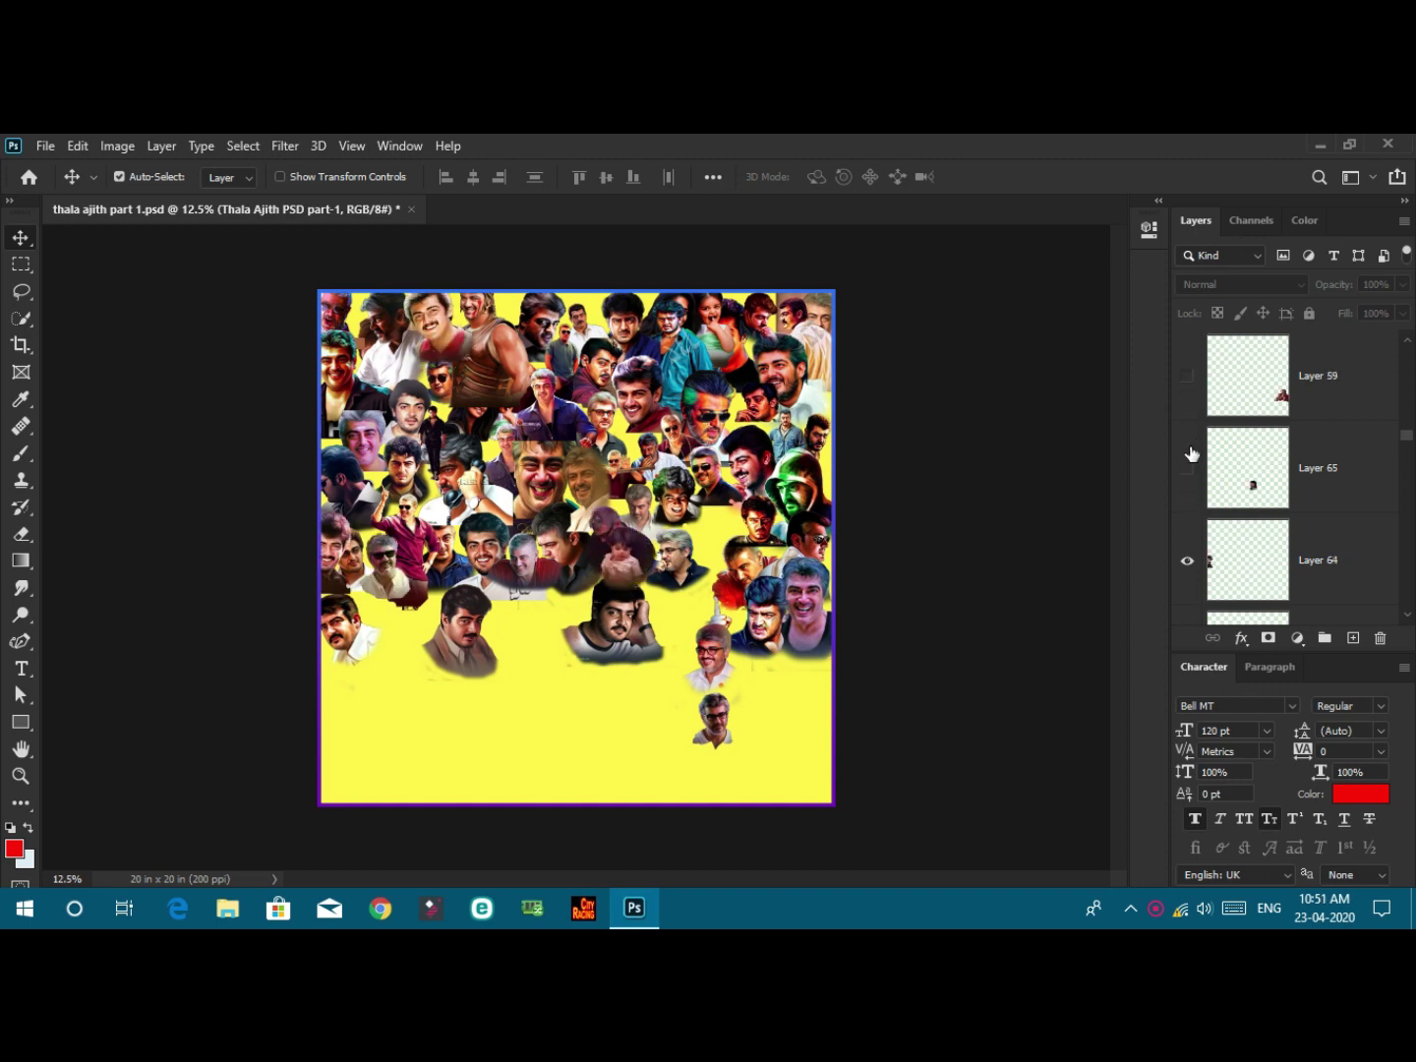
click(1188, 468)
click(1188, 378)
scroll(1184, 383, up, 1)
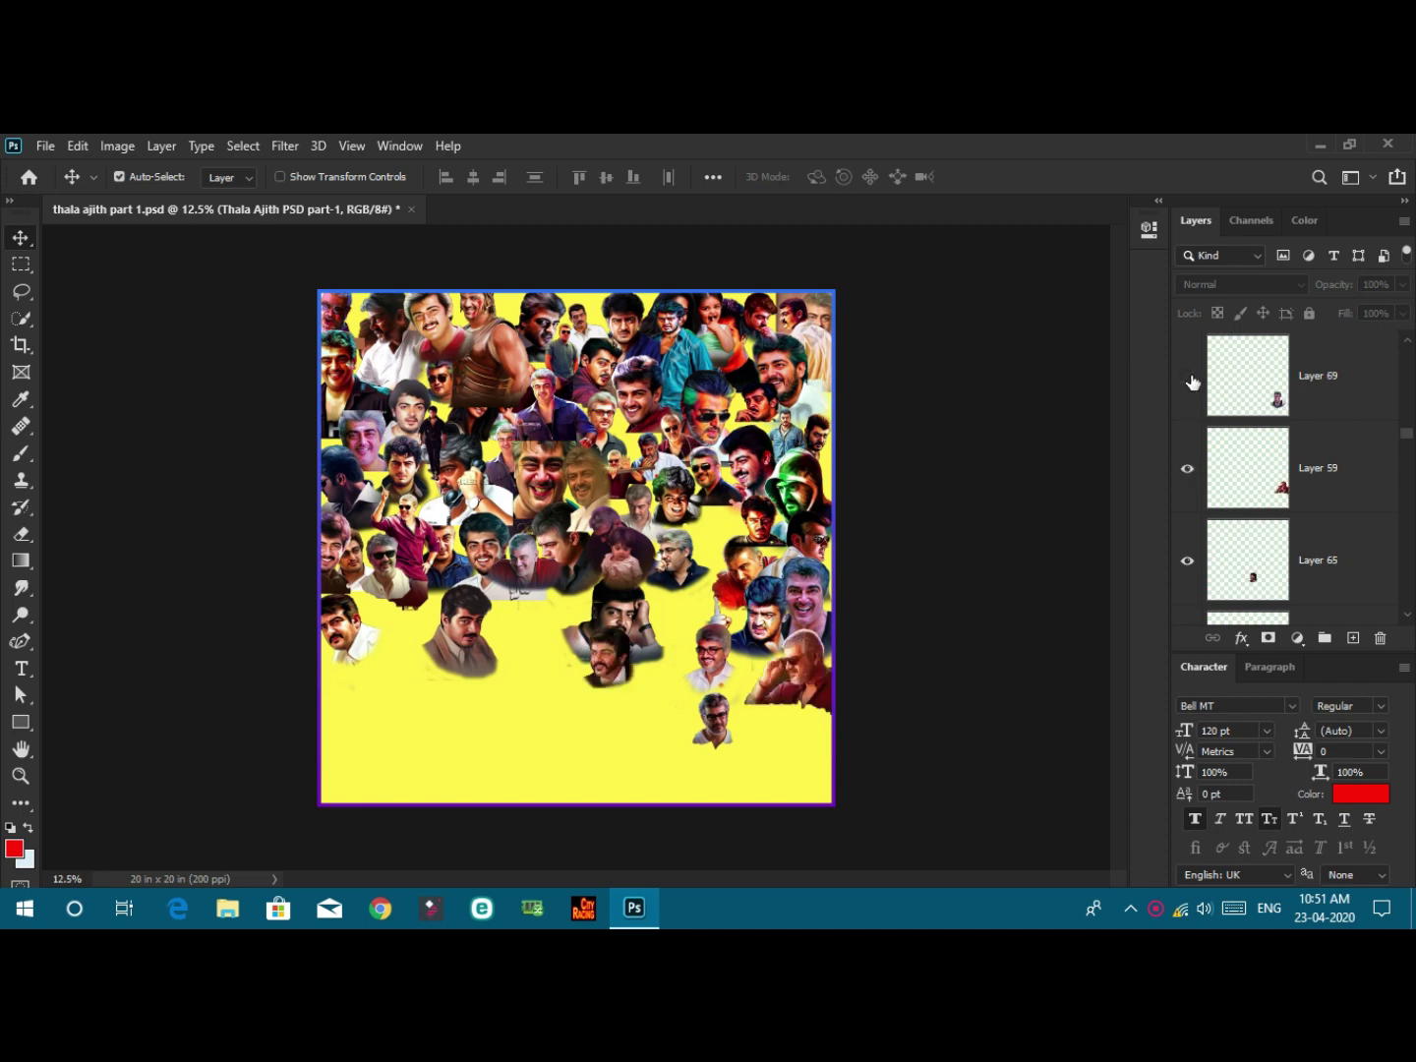
scroll(1189, 412, up, 1)
Make face Layers 66 through 74 and Layer 85 visible
click(1187, 468)
click(1187, 375)
scroll(1184, 383, up, 1)
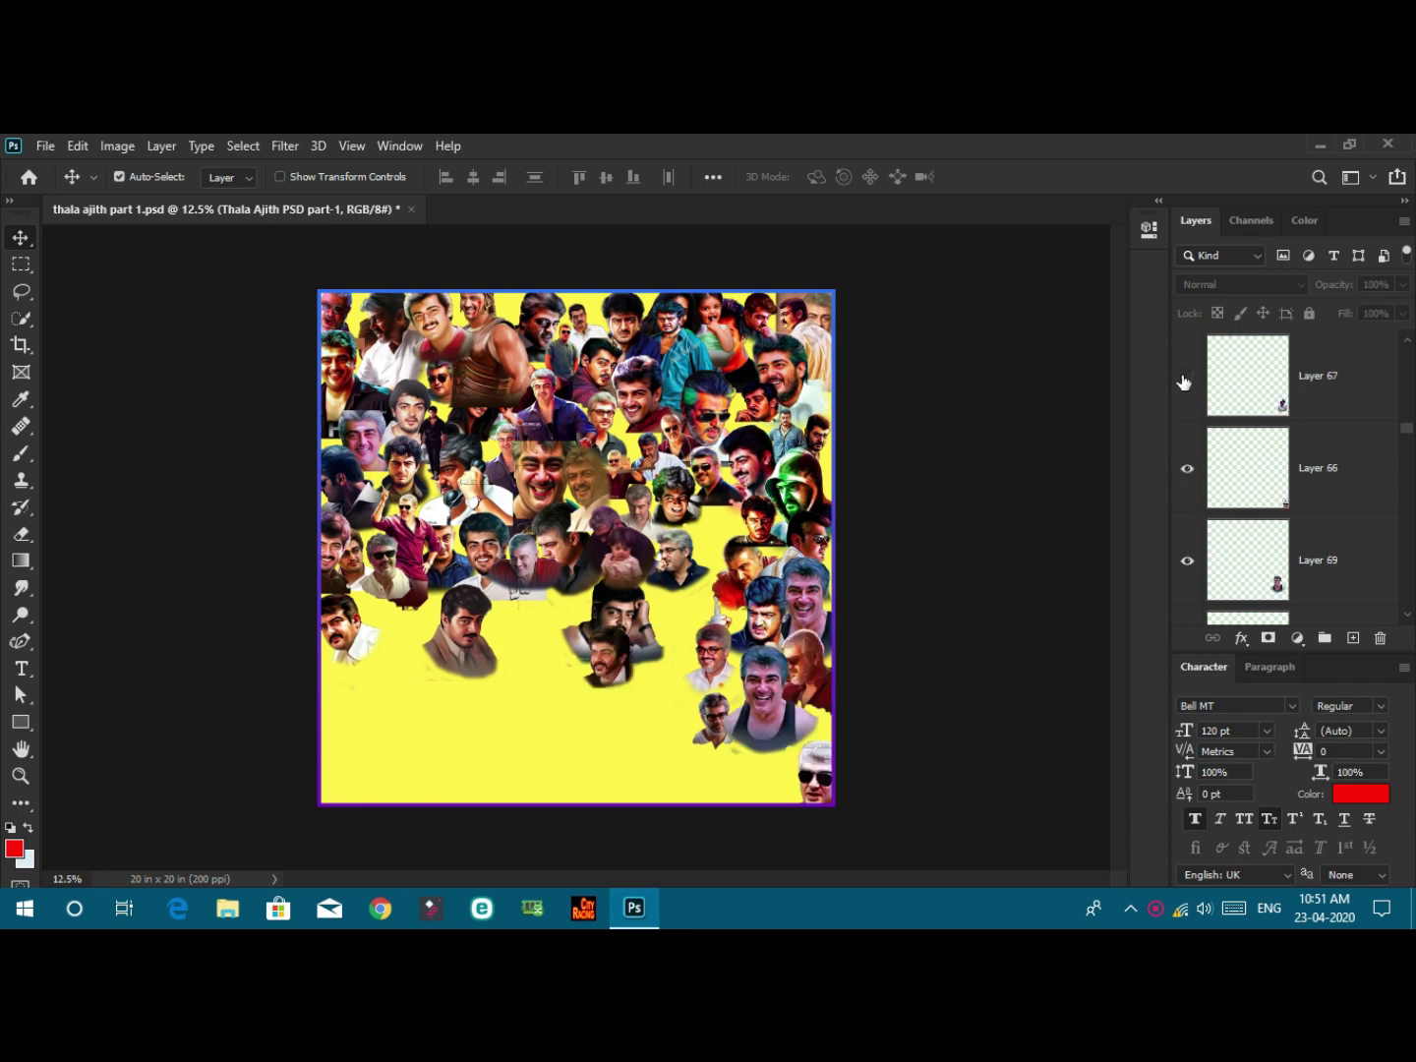
click(1185, 383)
scroll(1182, 382, up, 1)
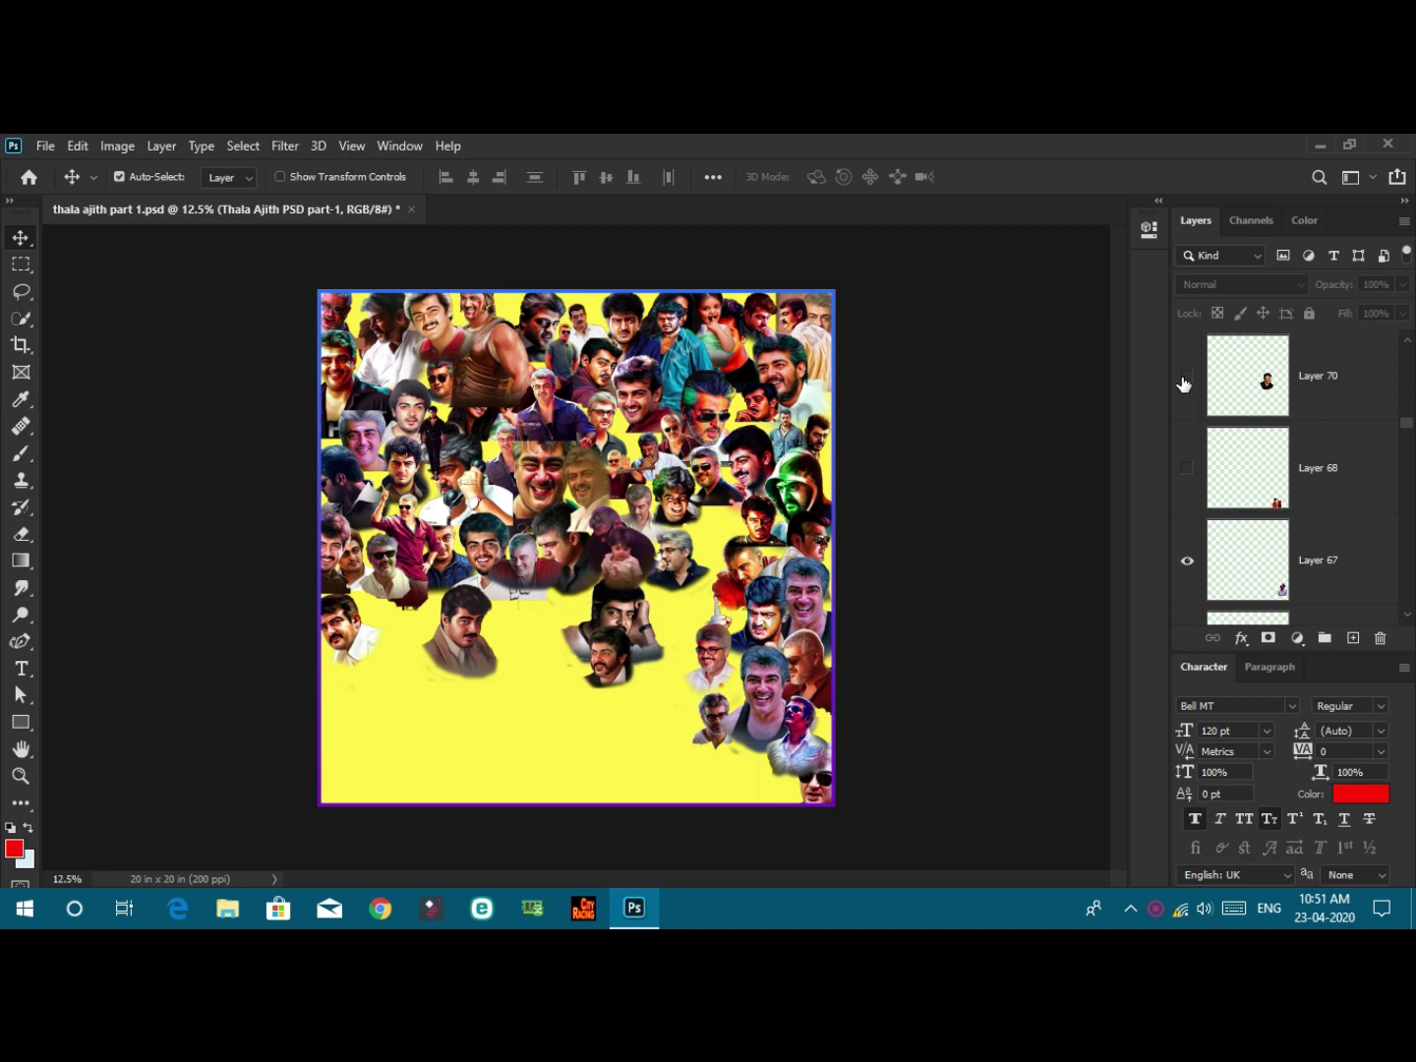
click(1187, 466)
scroll(1189, 394, up, 1)
click(1187, 468)
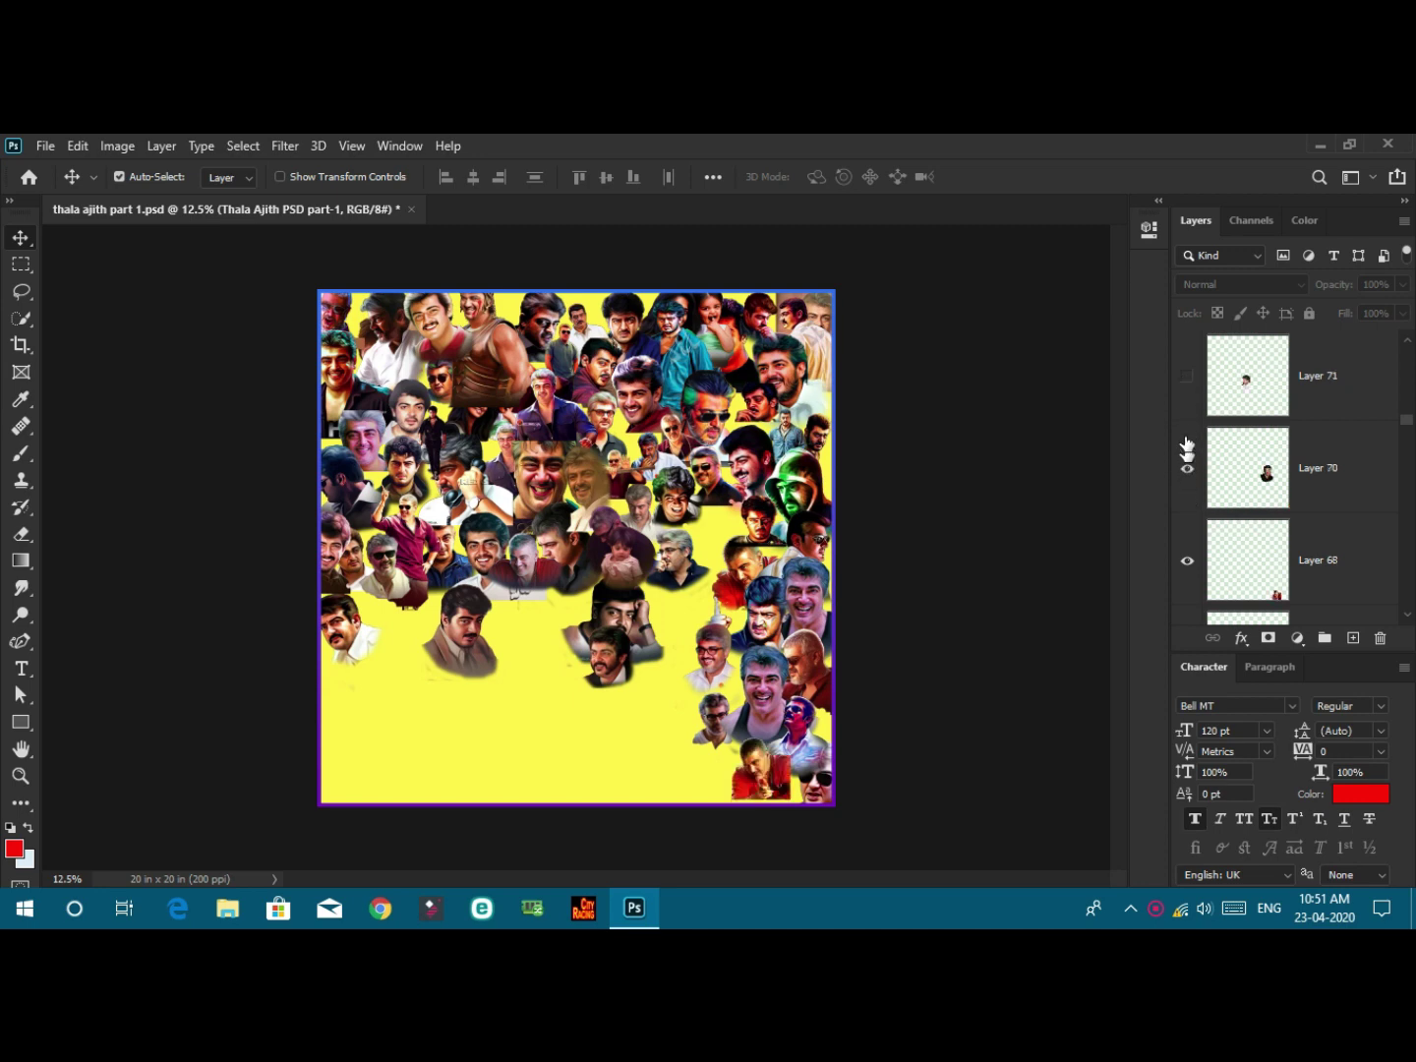
click(1187, 376)
scroll(1188, 403, up, 2)
click(1187, 469)
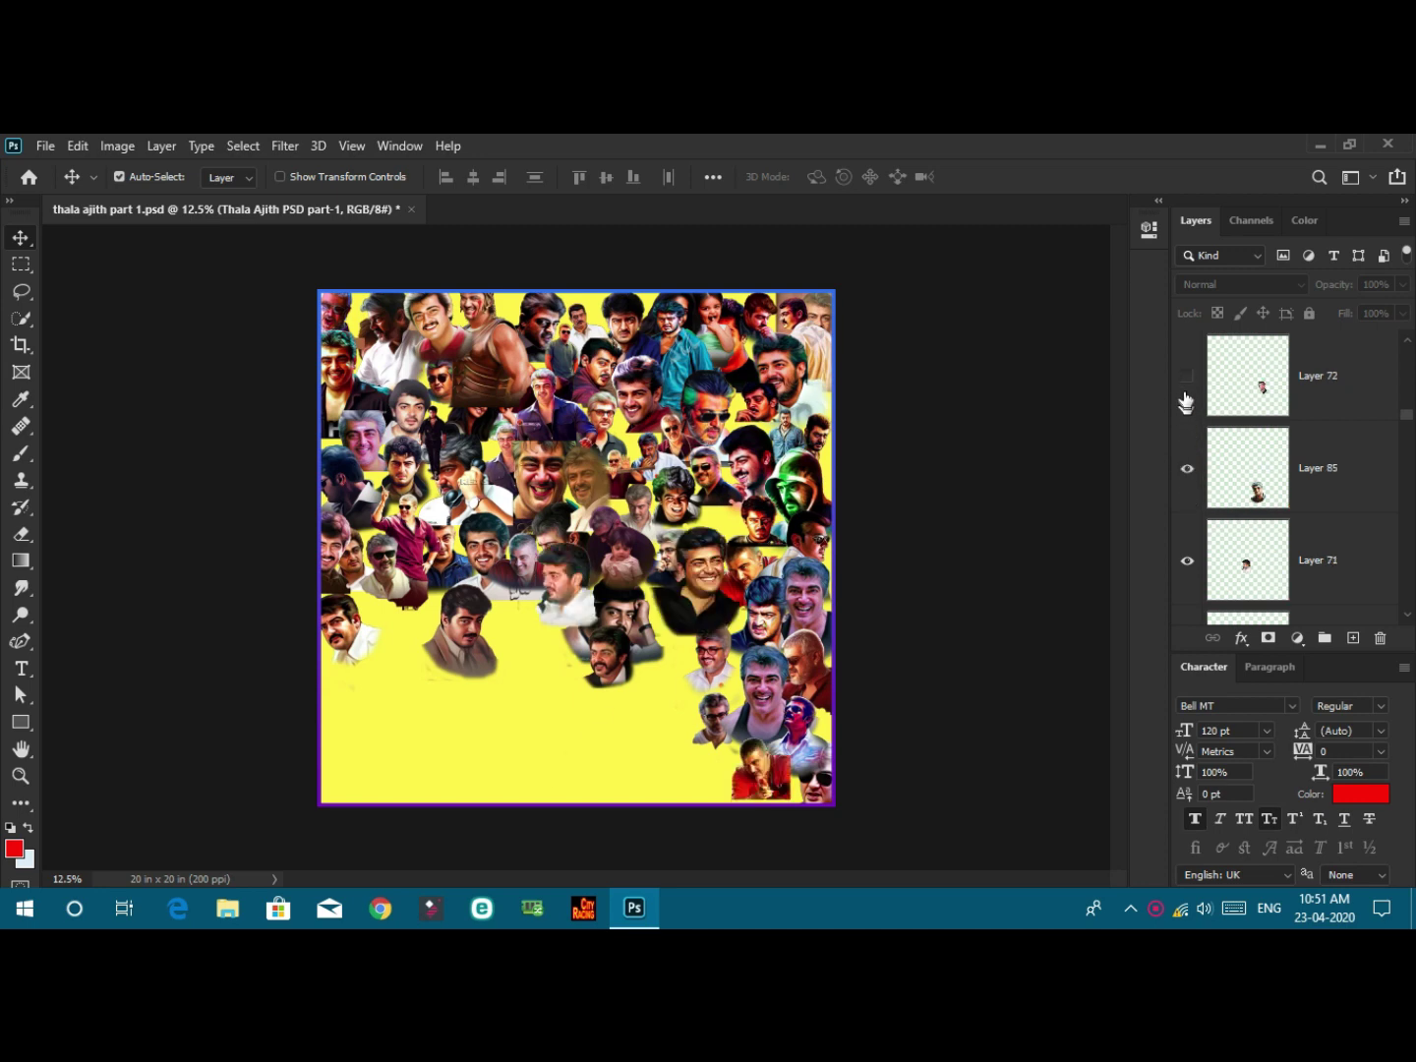
click(1187, 375)
scroll(1185, 407, up, 1)
scroll(1187, 411, up, 1)
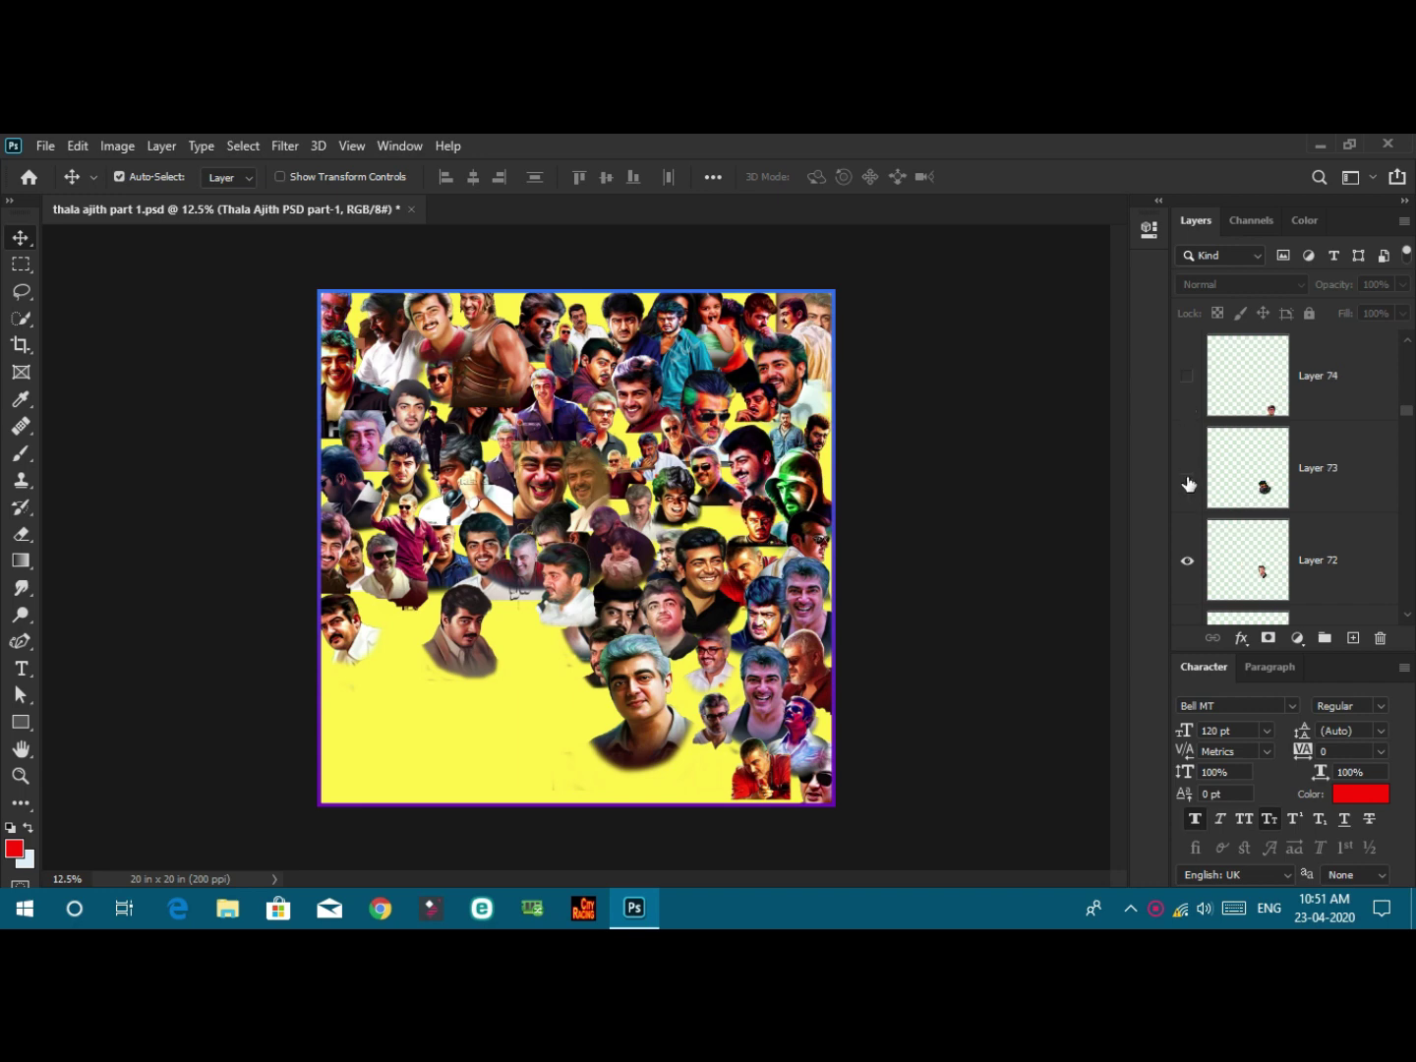
click(1187, 471)
click(1186, 378)
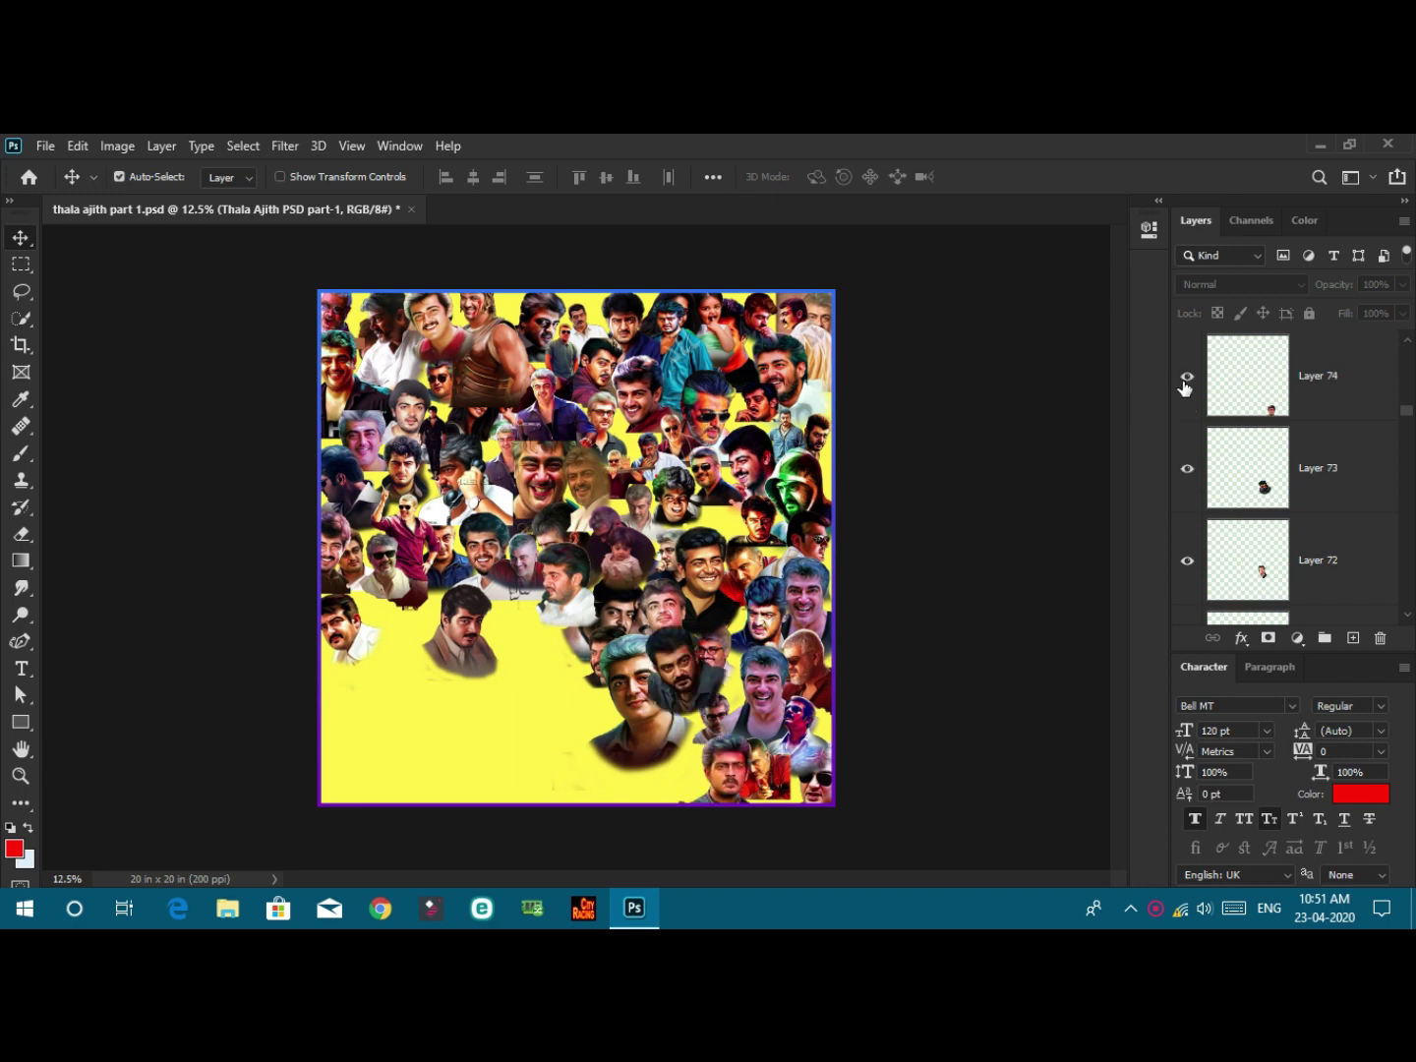
Make Layers 75–79, 81–83, 96 and 97 visible on the canvas
scroll(1185, 387, up, 1)
click(1185, 383)
scroll(1185, 390, up, 2)
click(1186, 473)
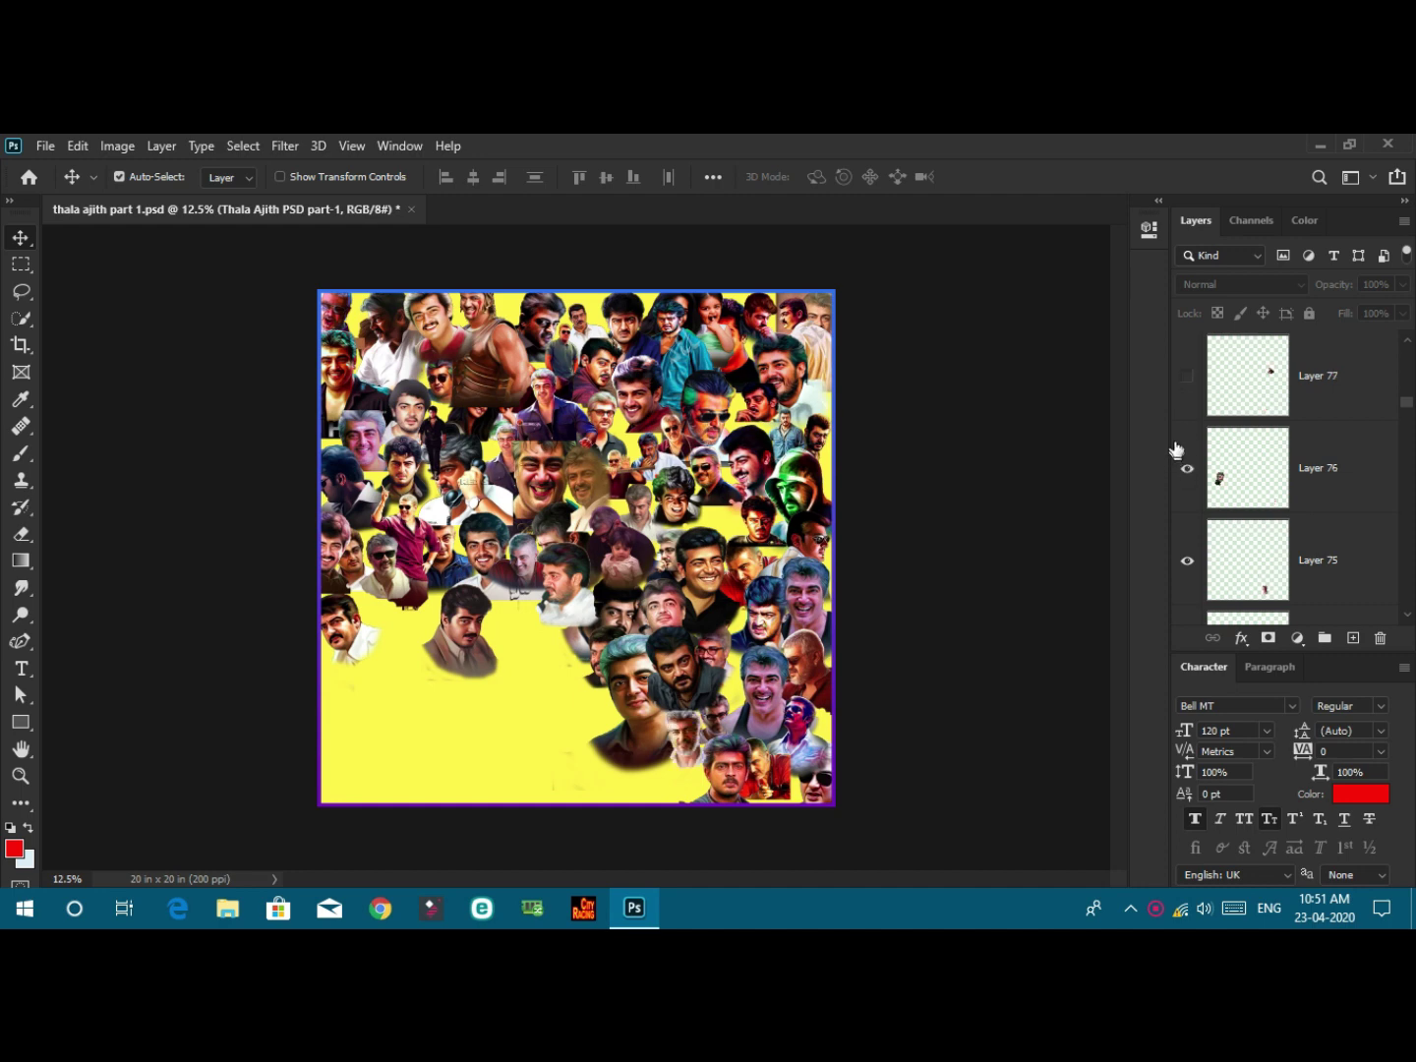
click(1185, 376)
scroll(1182, 394, up, 2)
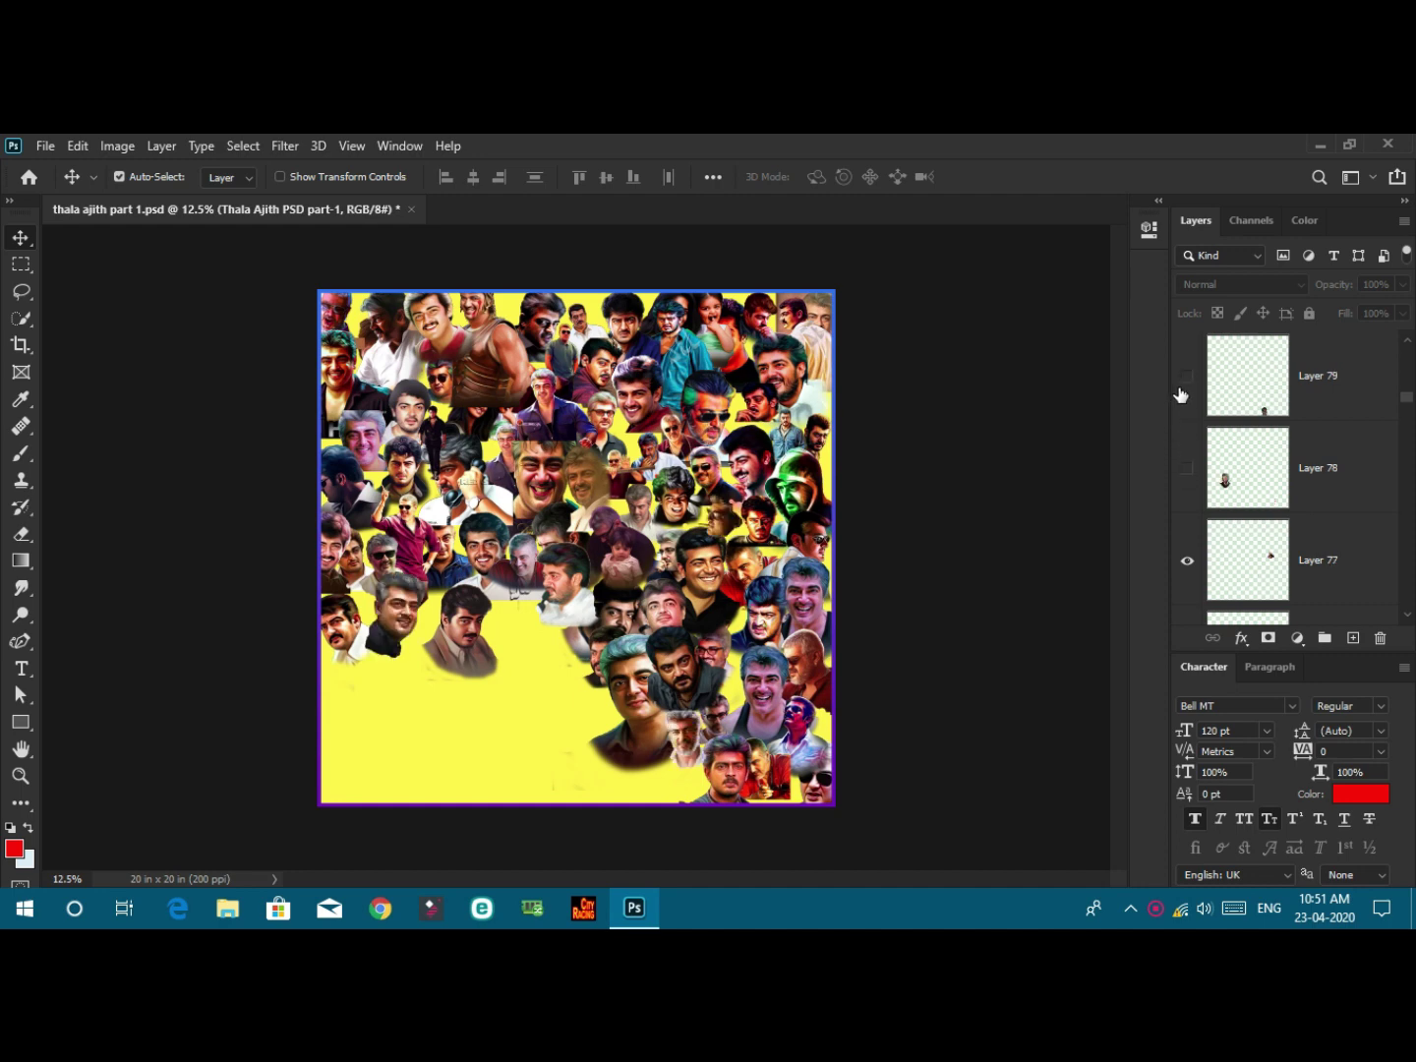
click(1187, 470)
click(1188, 377)
scroll(1193, 381, up, 2)
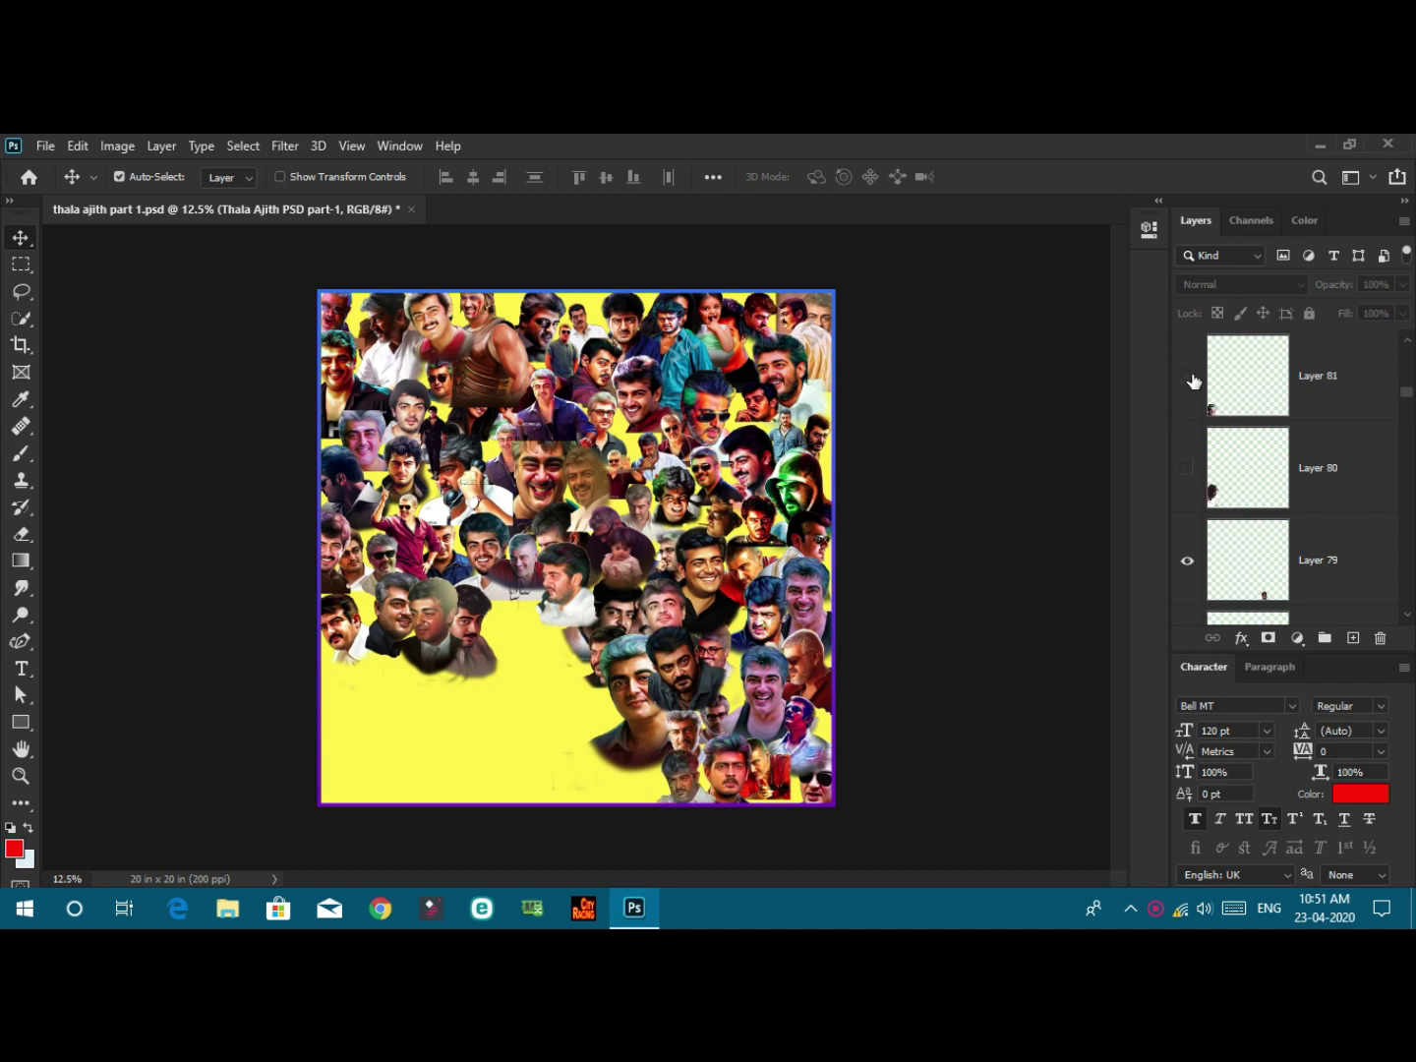
click(1187, 376)
scroll(1192, 376, up, 2)
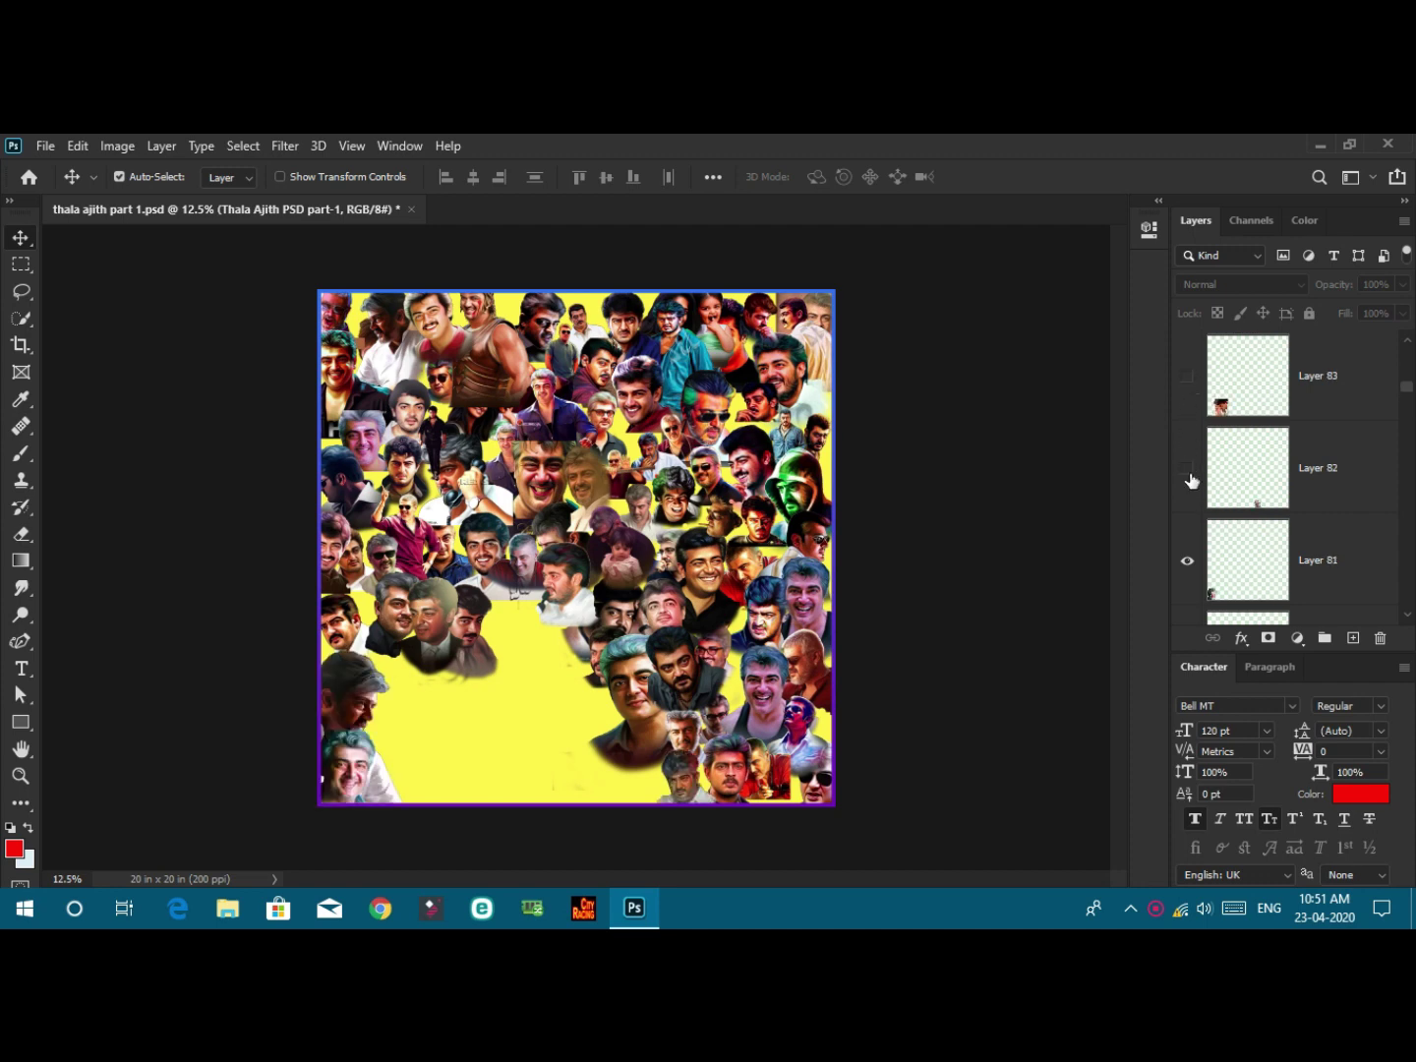
click(1187, 468)
click(1188, 377)
scroll(1190, 402, up, 3)
click(1187, 560)
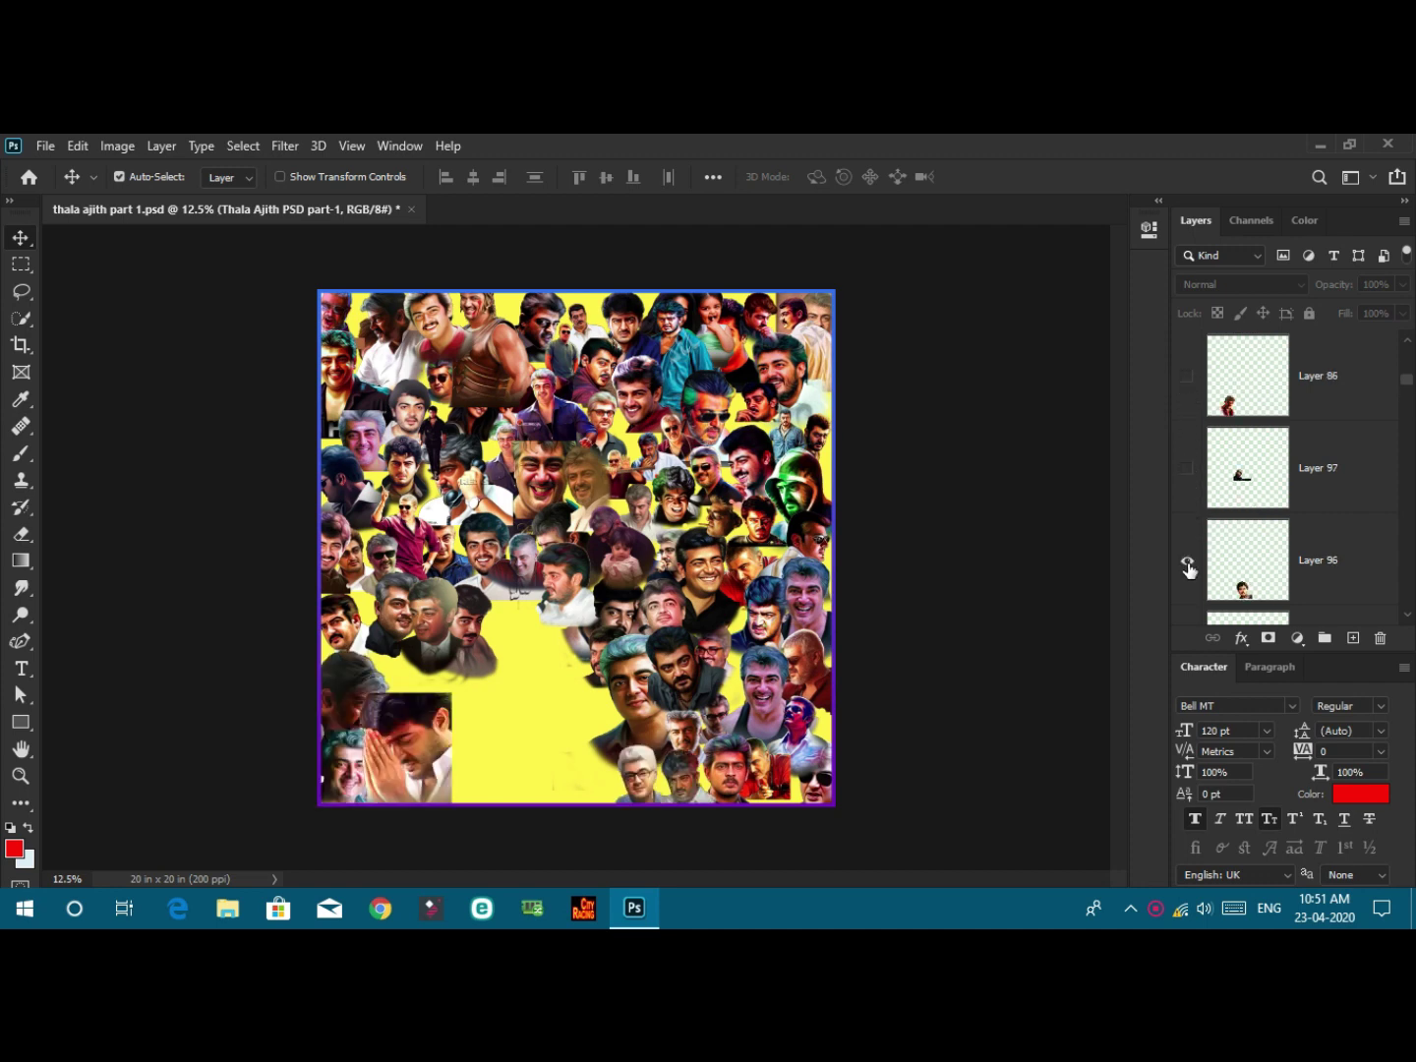
click(1187, 468)
Make the final face Layers 87 through 95 visible, completing the collage
scroll(1187, 409, up, 1)
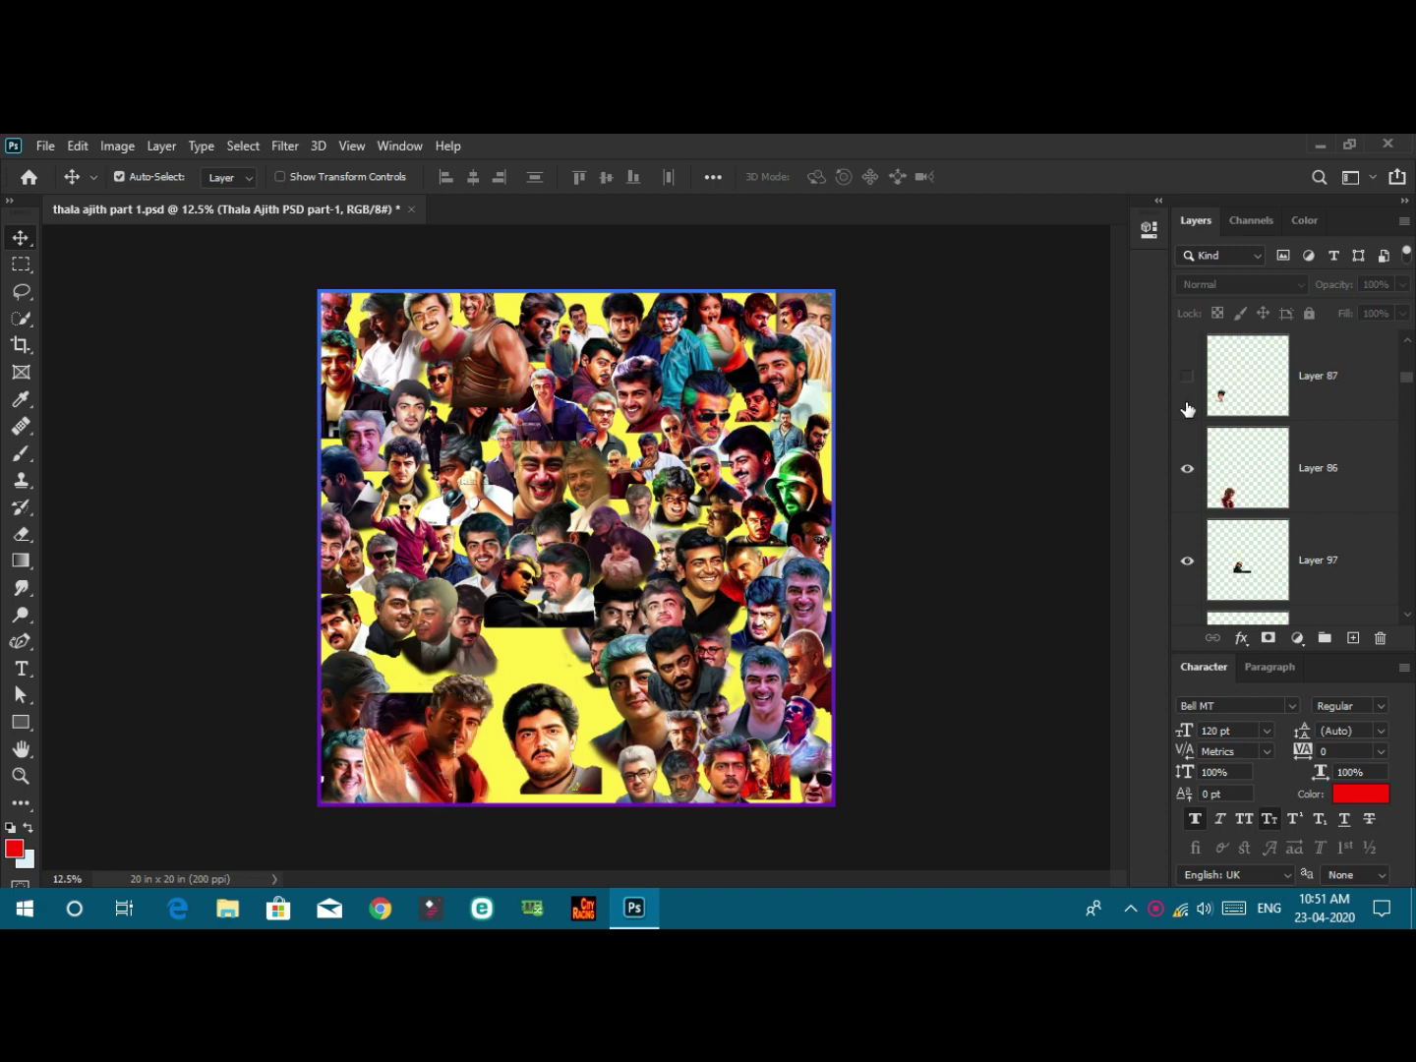
click(1187, 376)
scroll(1187, 410, up, 2)
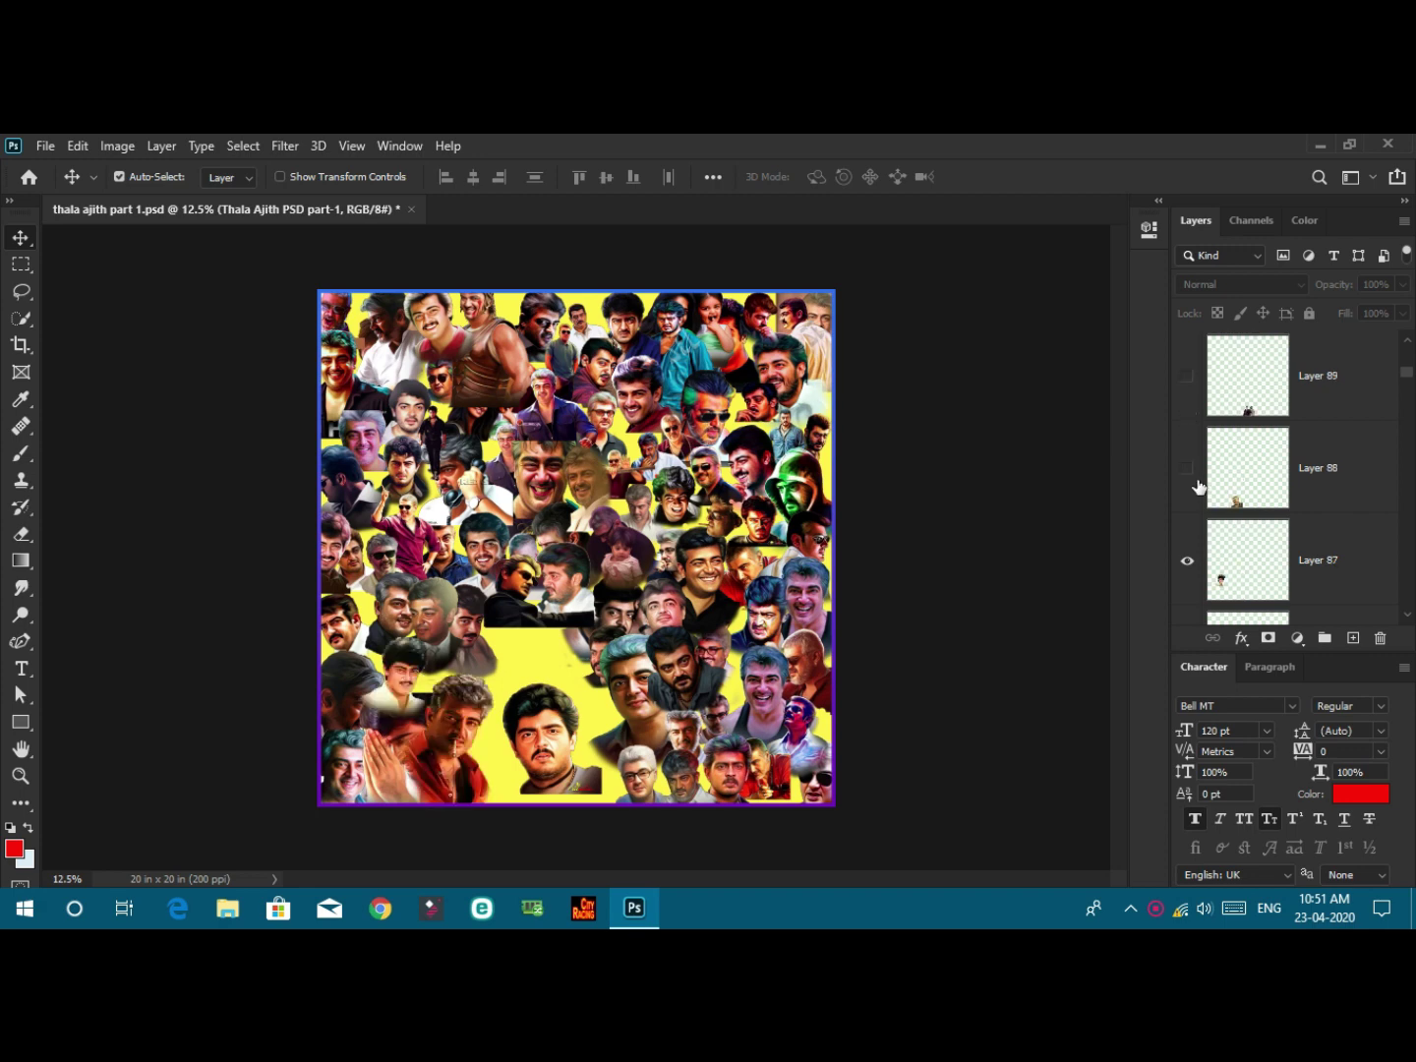
click(1188, 468)
click(1187, 376)
scroll(1192, 386, up, 1)
scroll(1191, 385, up, 2)
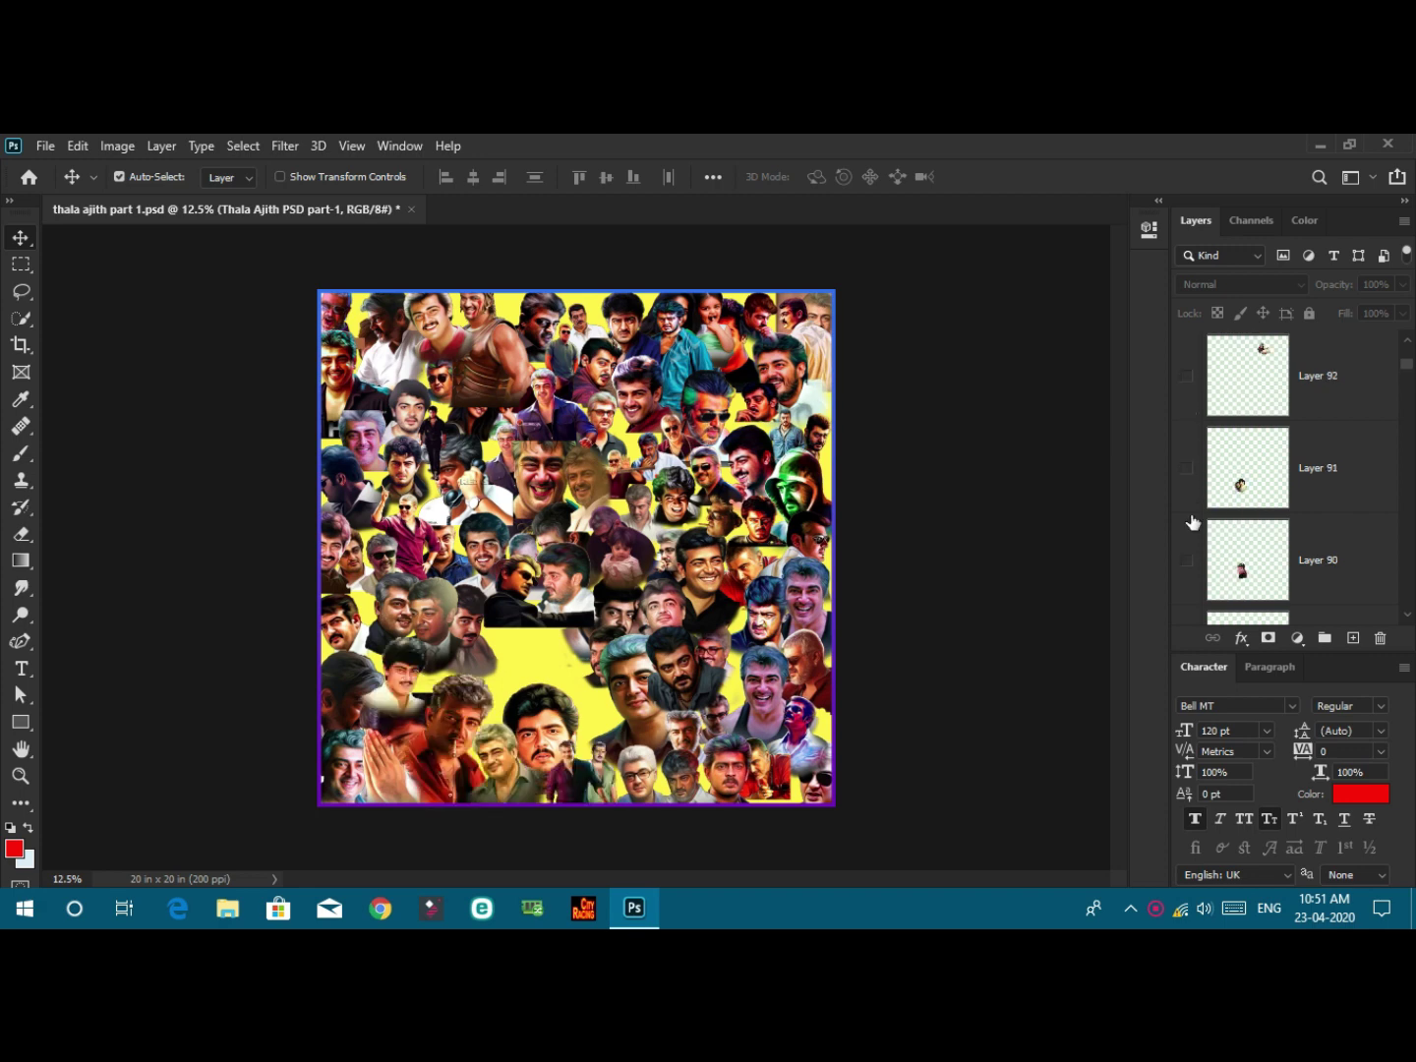
click(1187, 554)
click(1187, 468)
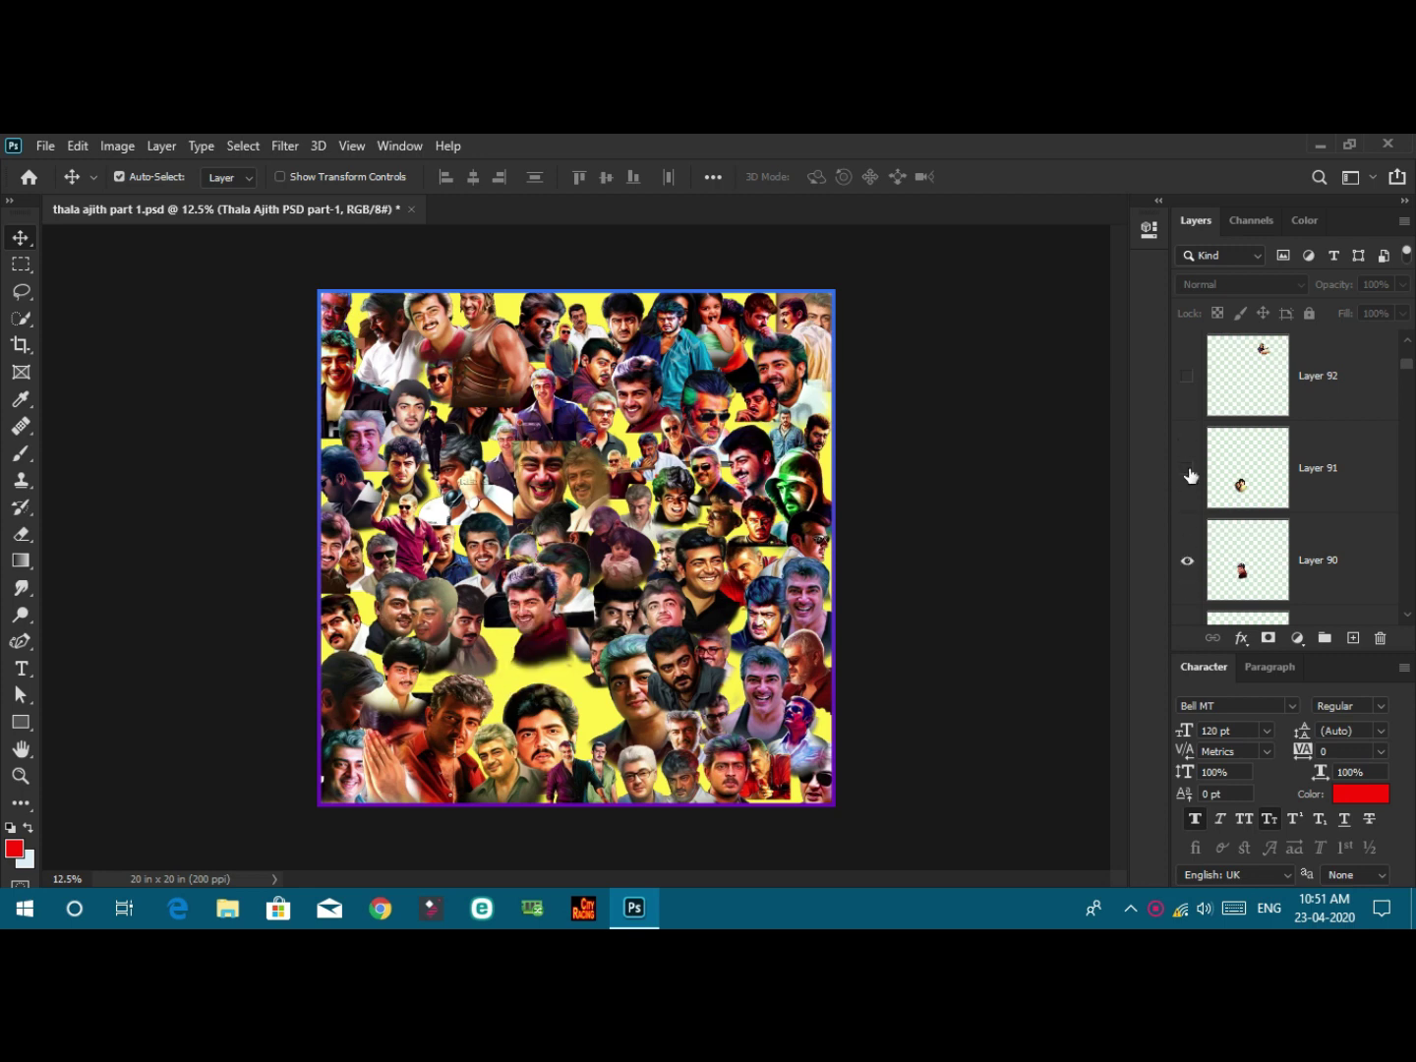
click(1188, 474)
scroll(1188, 473, up, 1)
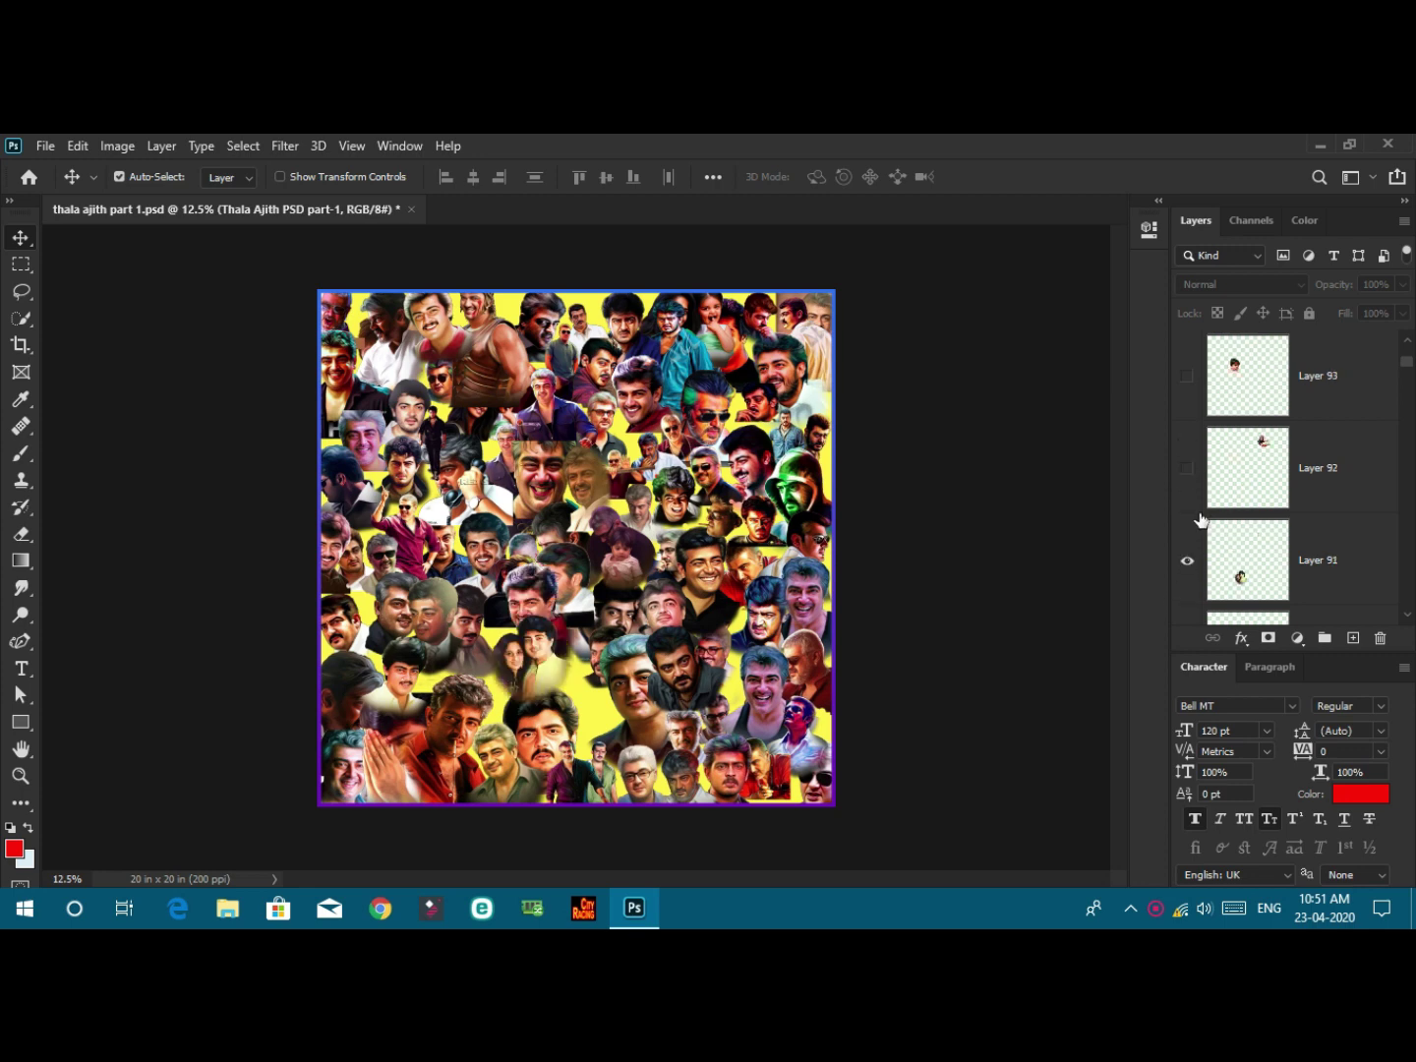
click(1187, 470)
click(1187, 375)
scroll(1188, 372, up, 2)
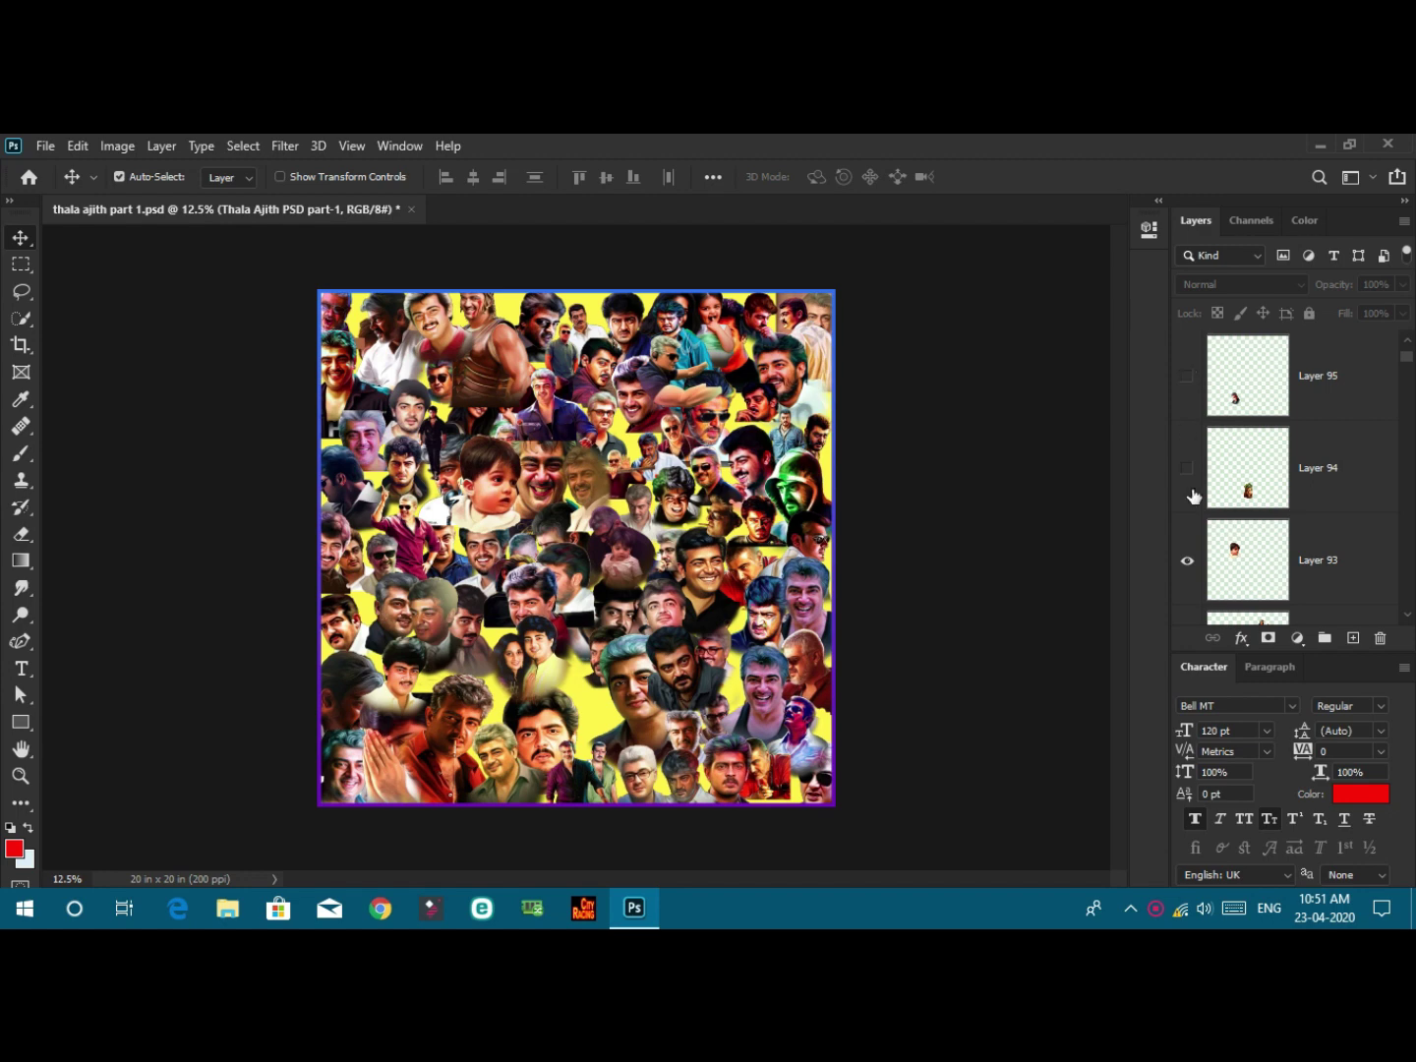
click(1188, 468)
click(1187, 375)
scroll(1183, 433, up, 1)
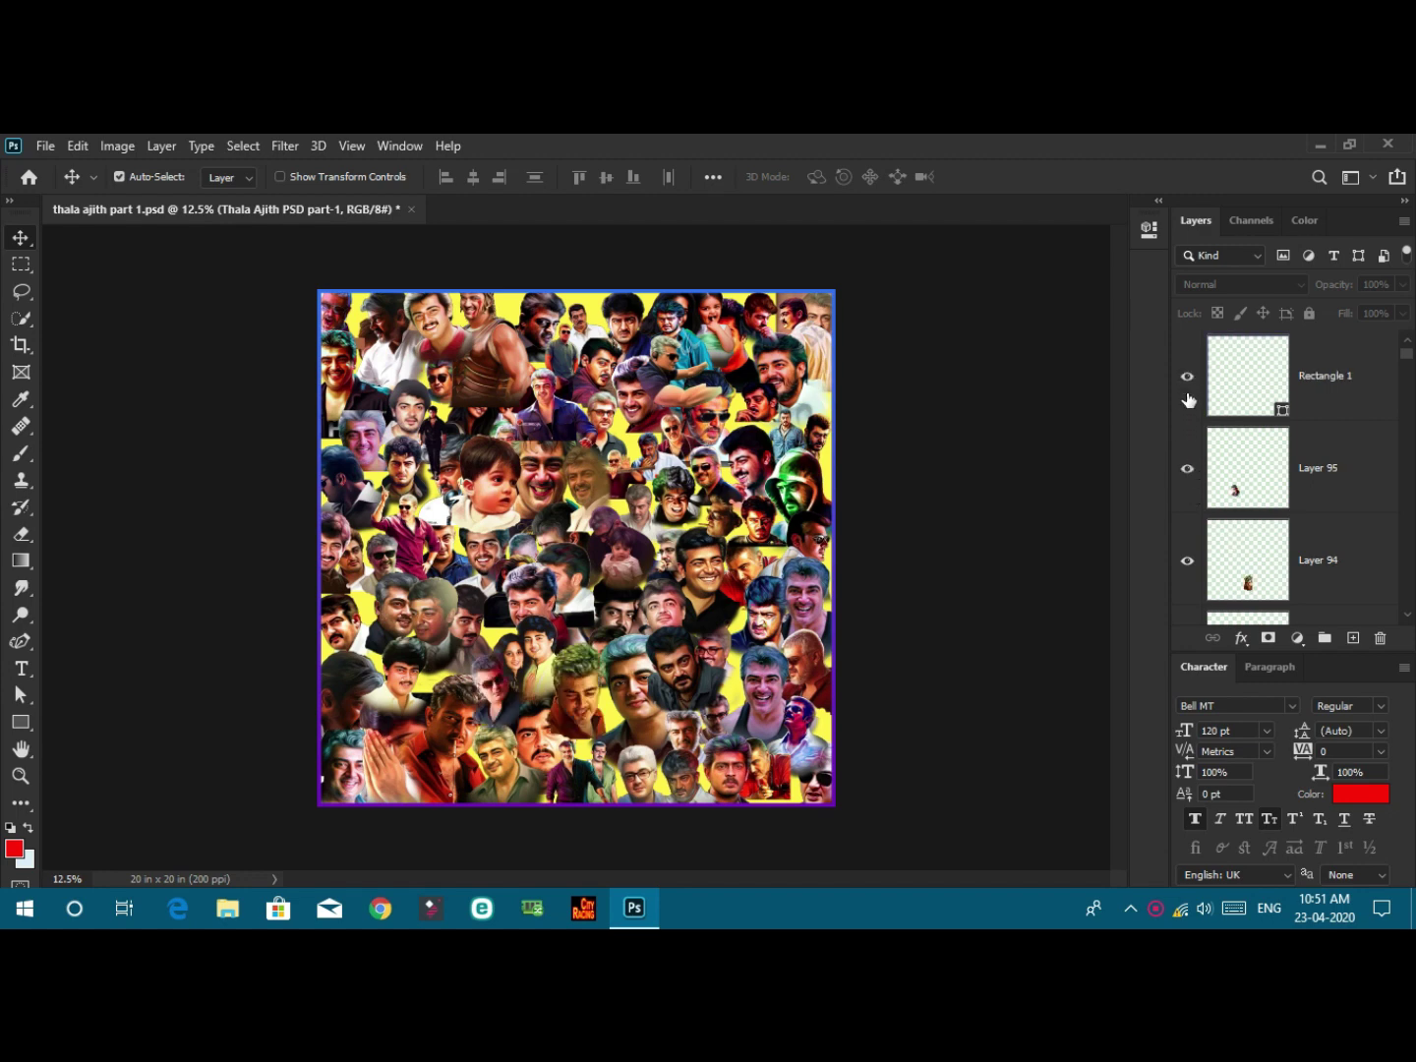
scroll(1188, 399, up, 1)
scroll(1189, 402, down, 2)
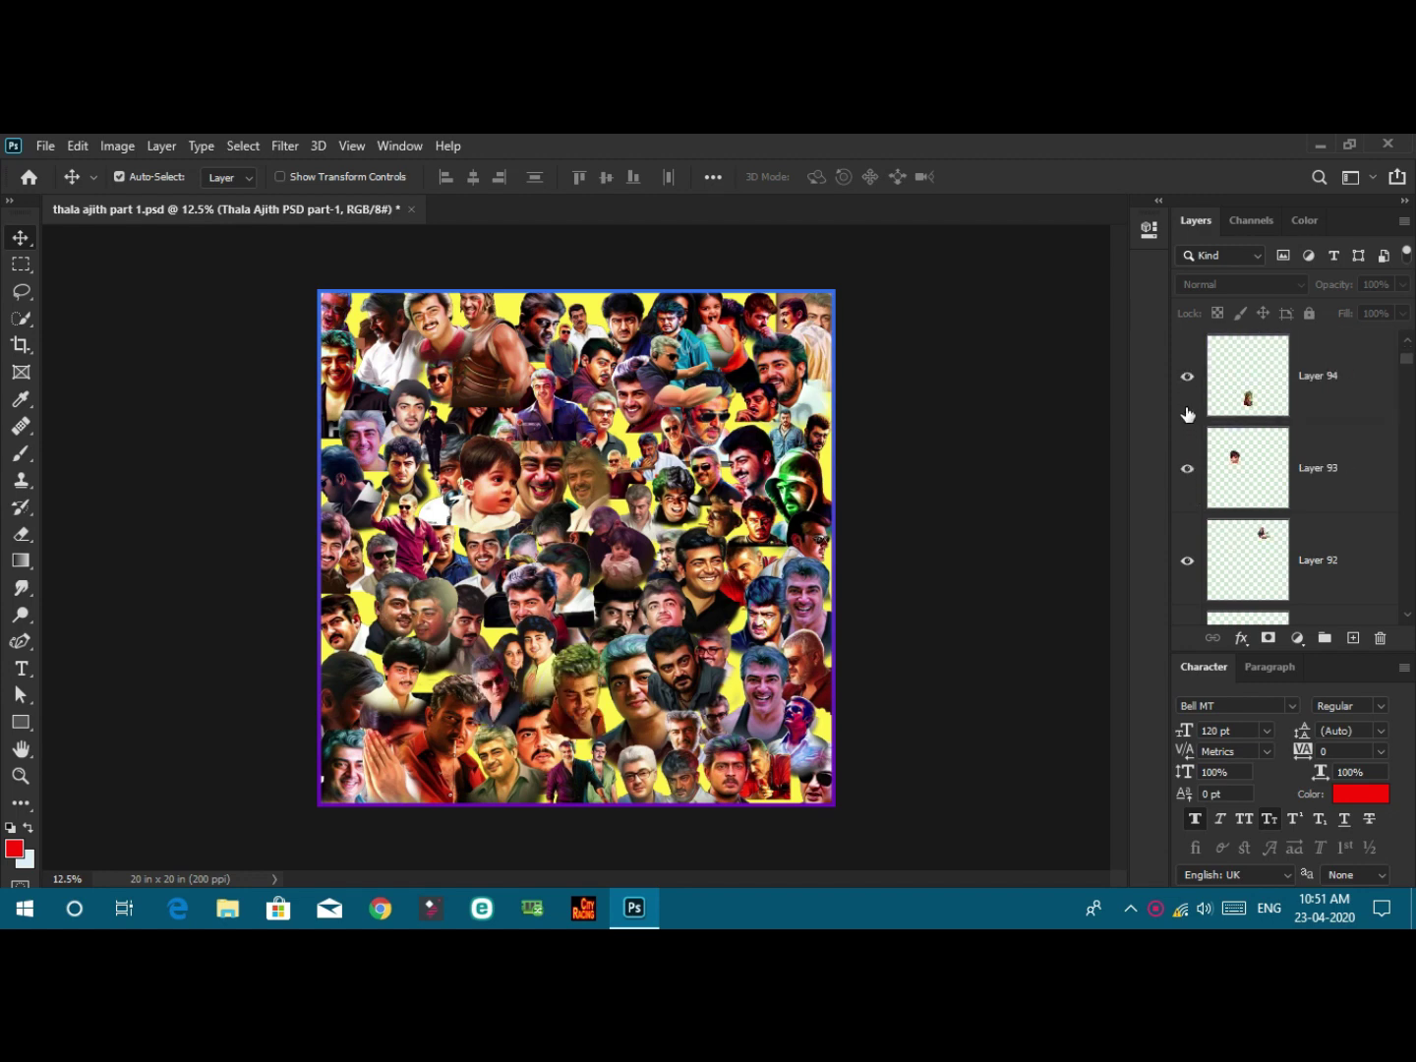
scroll(1188, 412, up, 2)
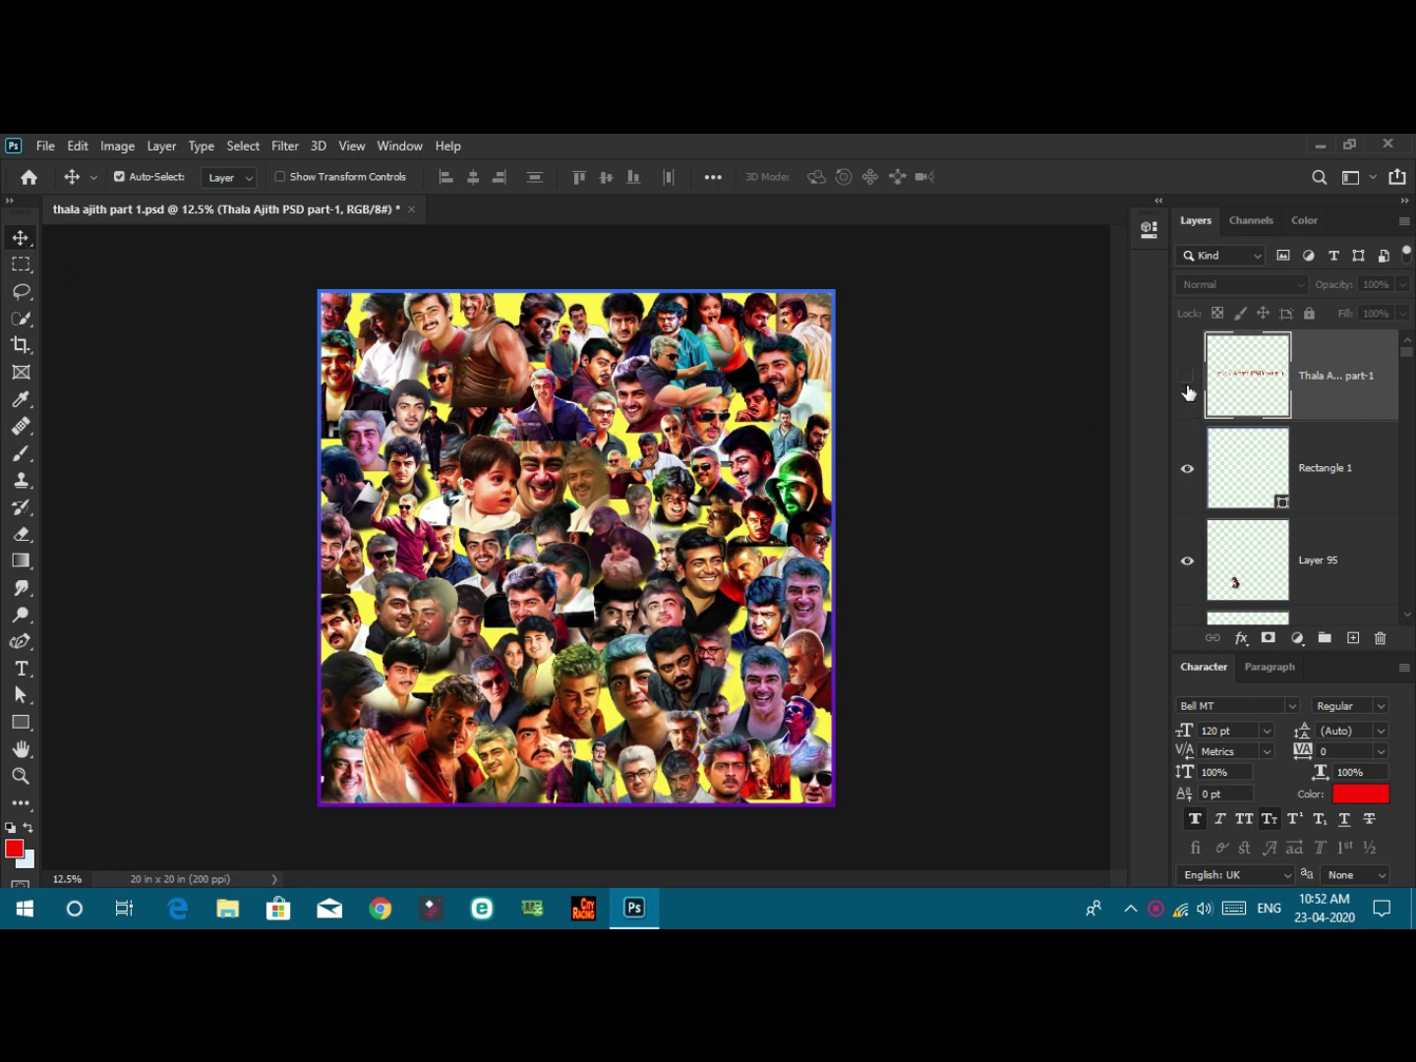
scroll(1190, 395, down, 2)
scroll(1185, 458, down, 5)
scroll(1209, 551, down, 5)
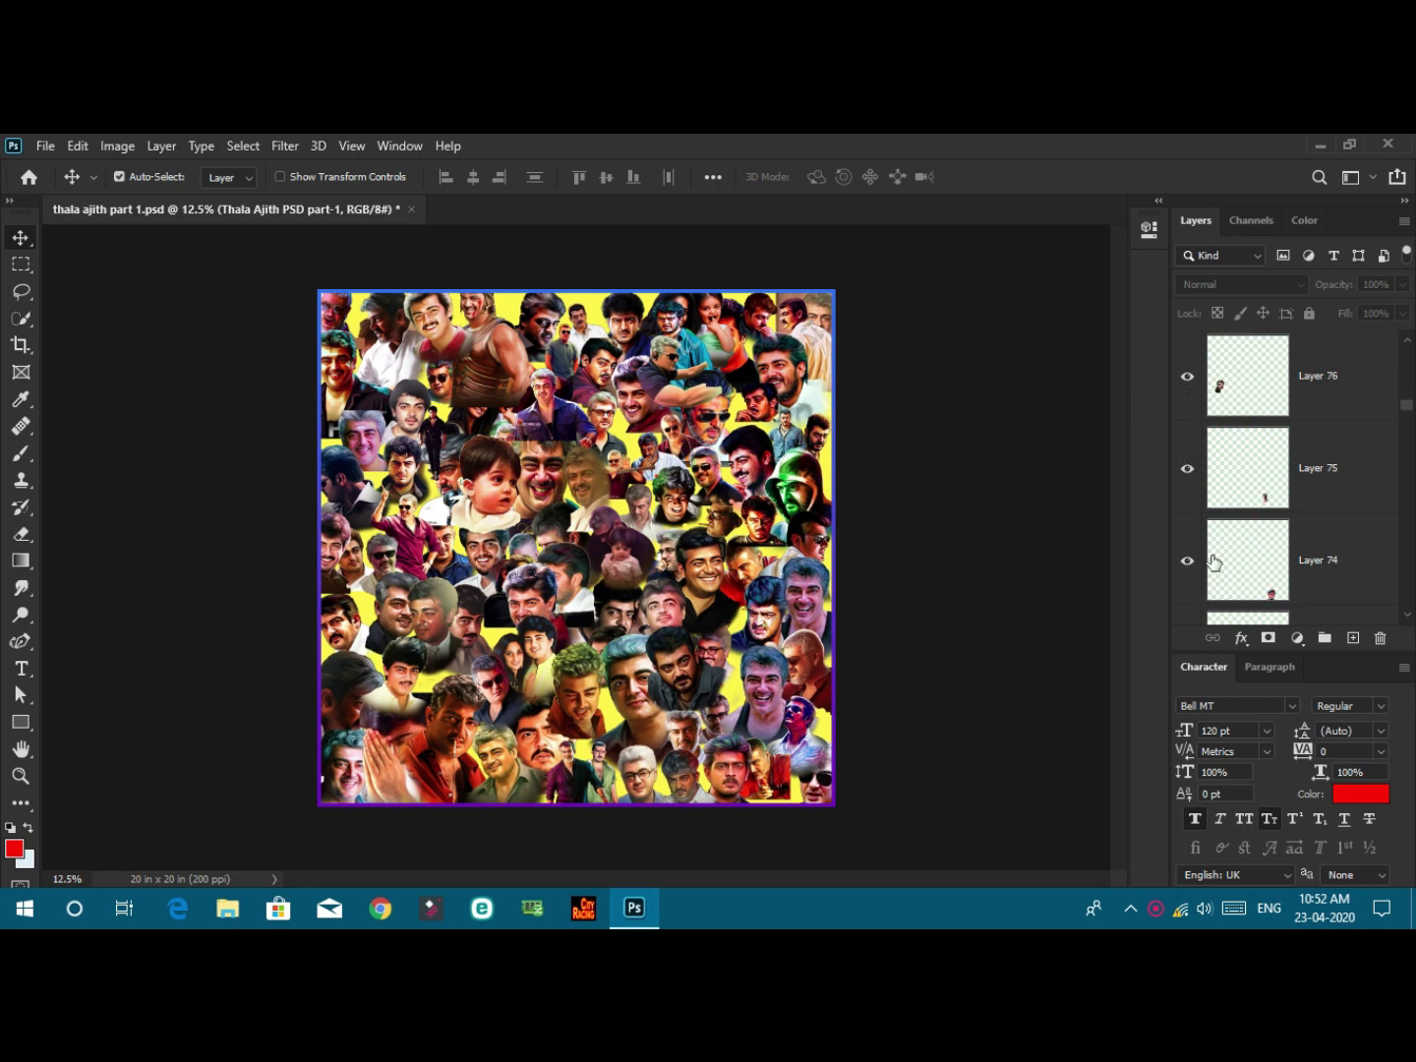
scroll(1180, 492, down, 5)
scroll(817, 557, up, 2)
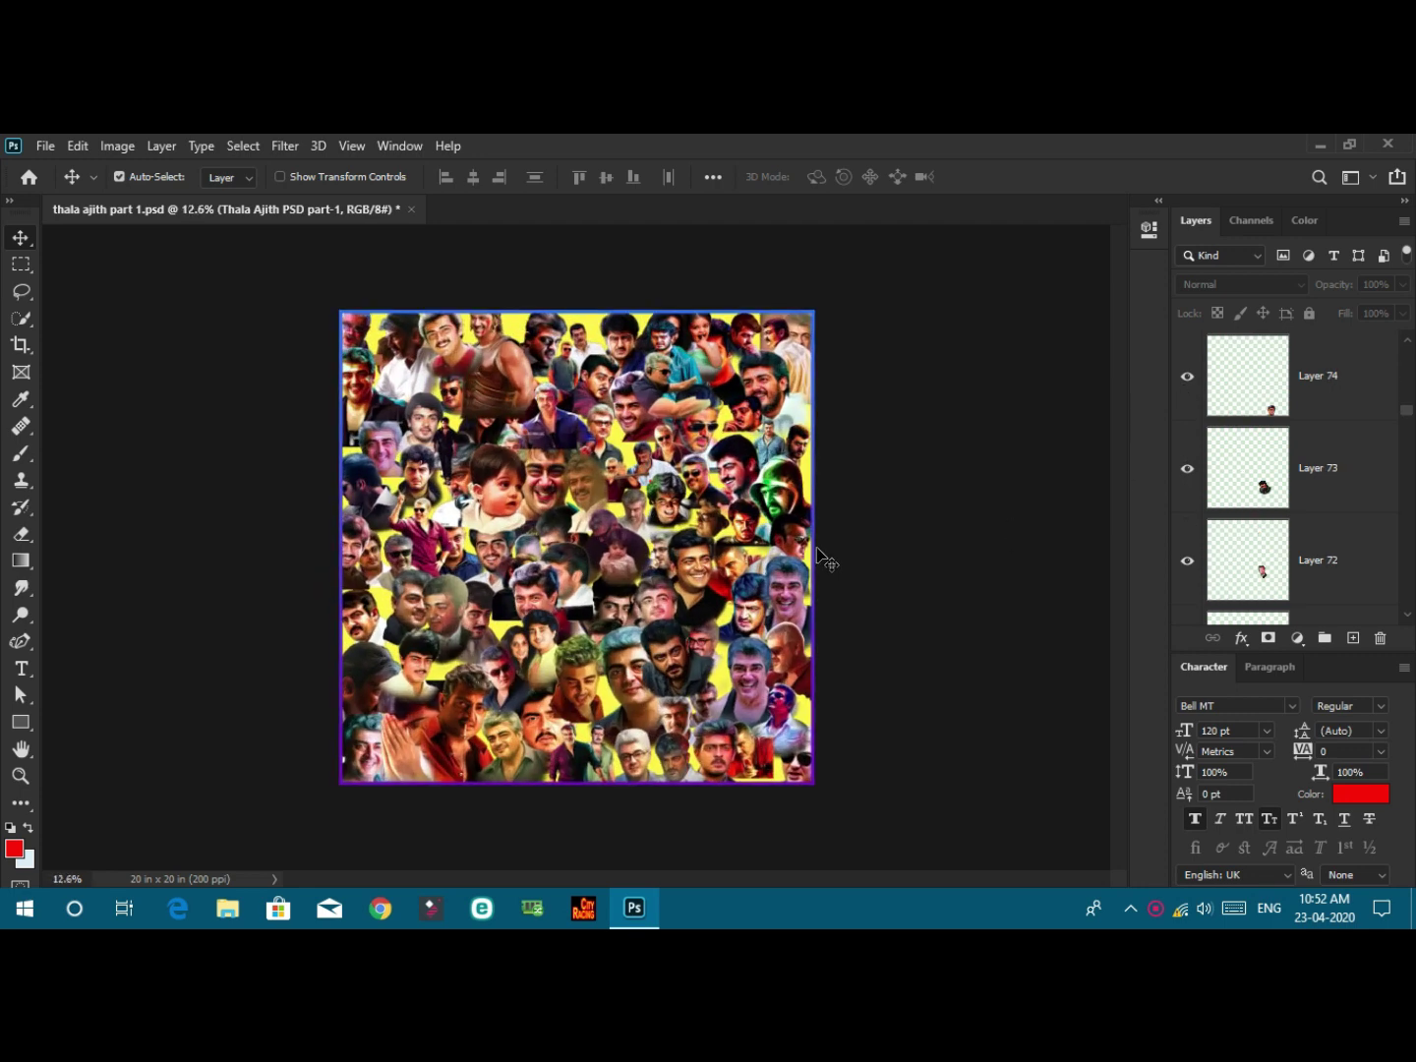
scroll(818, 554, up, 3)
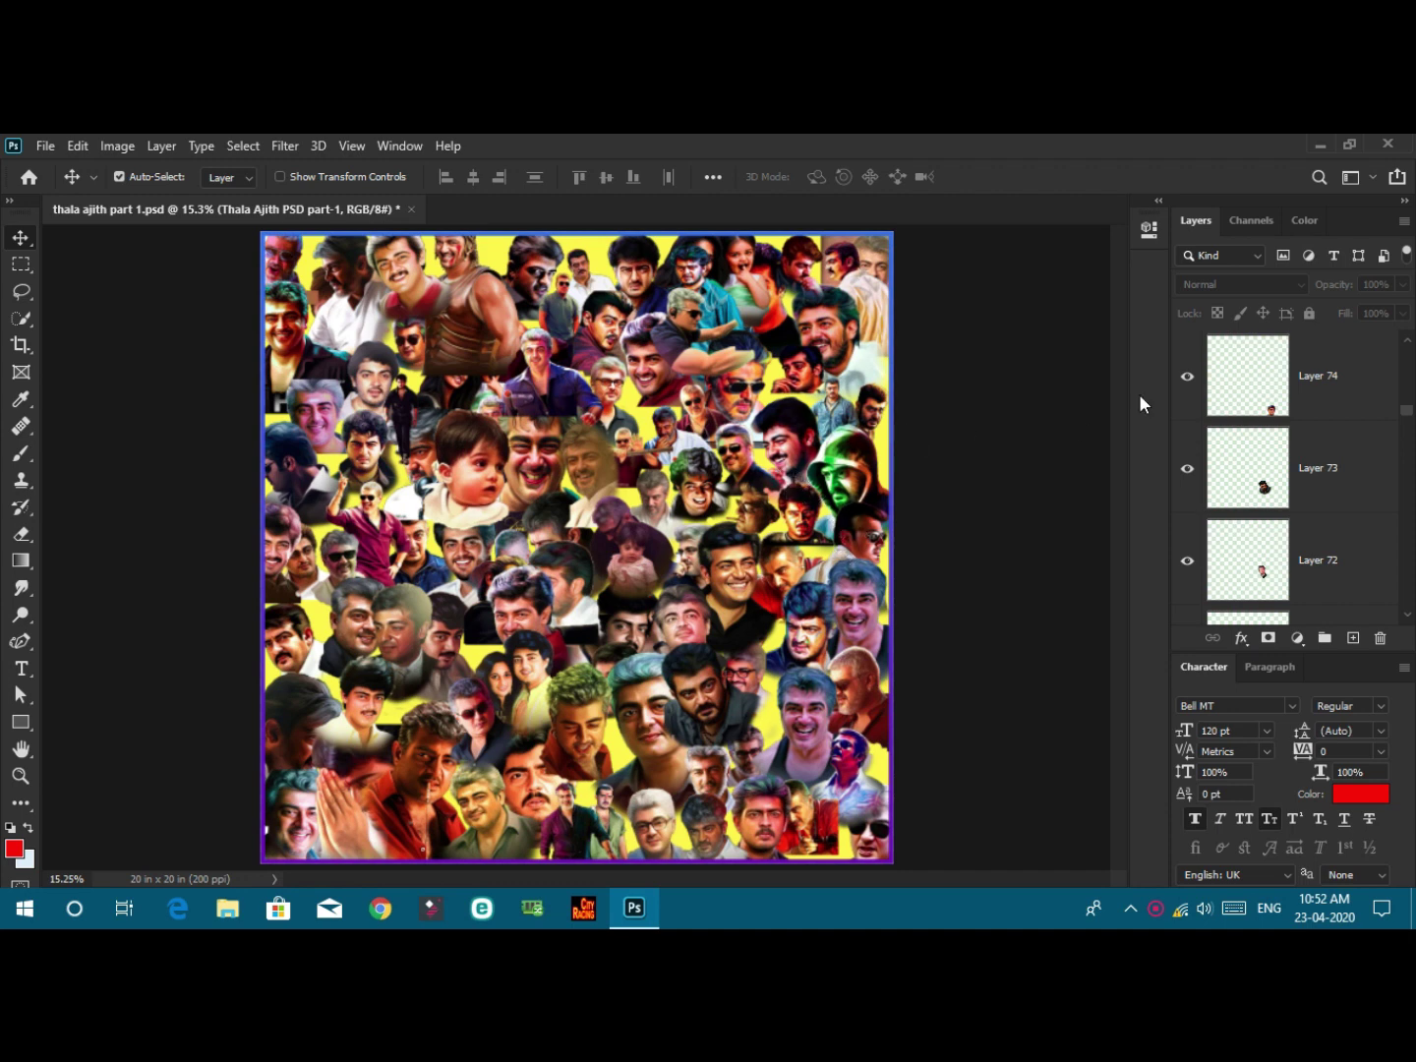
scroll(1237, 389, down, 3)
scroll(1237, 393, down, 3)
scroll(1229, 413, down, 3)
scroll(1232, 428, down, 3)
scroll(1229, 443, down, 3)
scroll(1229, 449, down, 3)
scroll(1229, 449, down, 3)
scroll(1229, 450, down, 3)
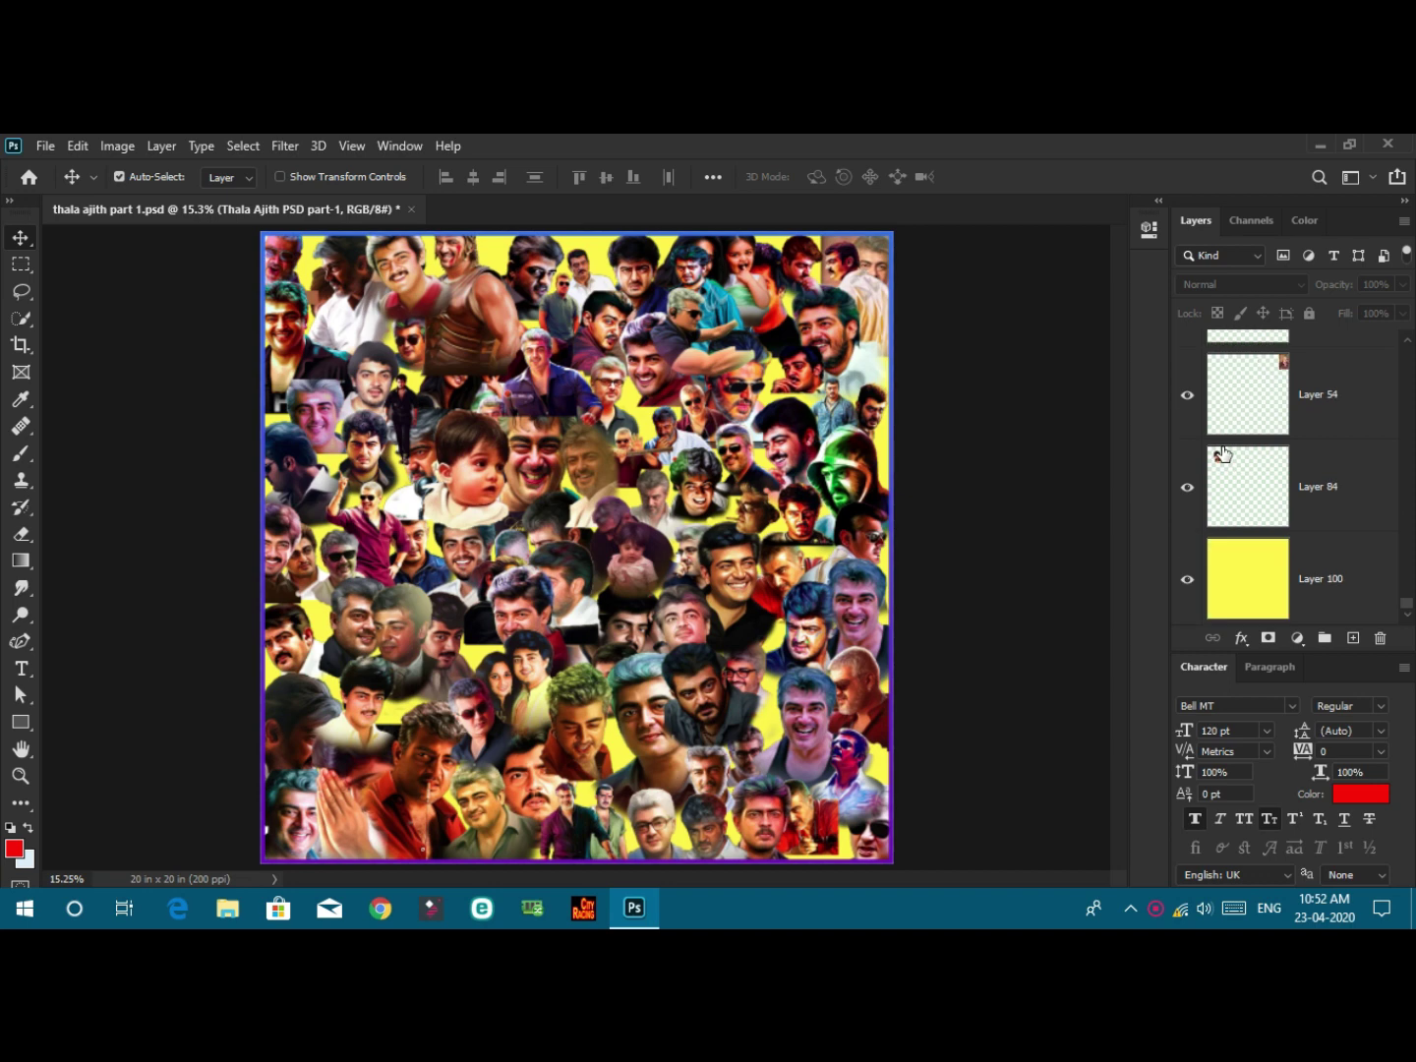
Close the collage document without saving, then quit Photoshop
click(411, 210)
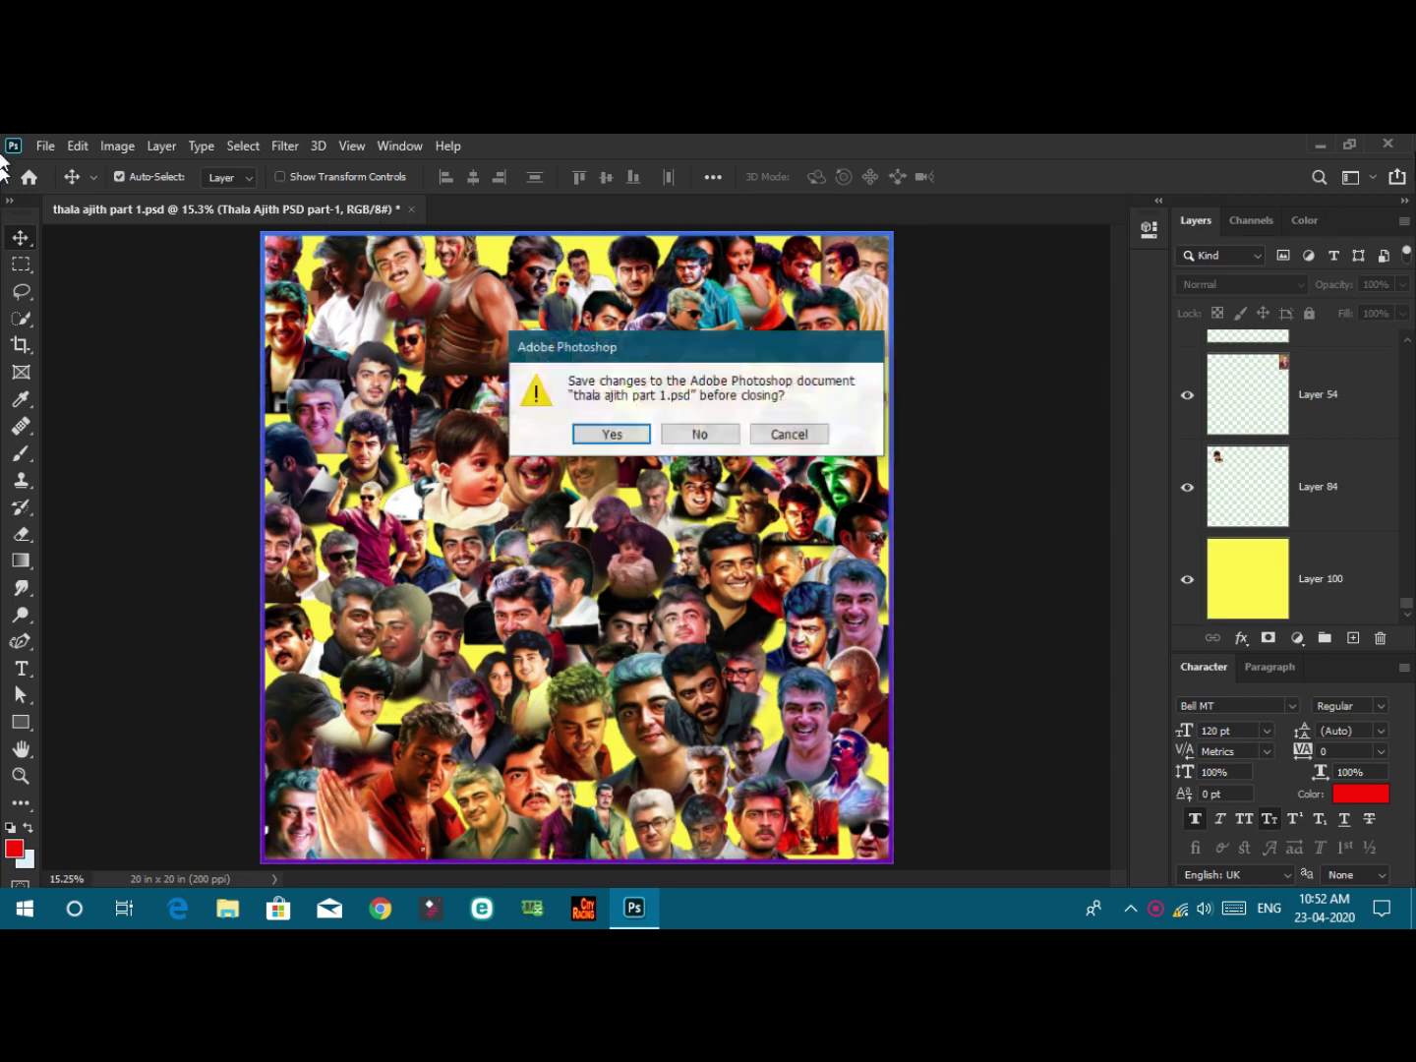
click(700, 436)
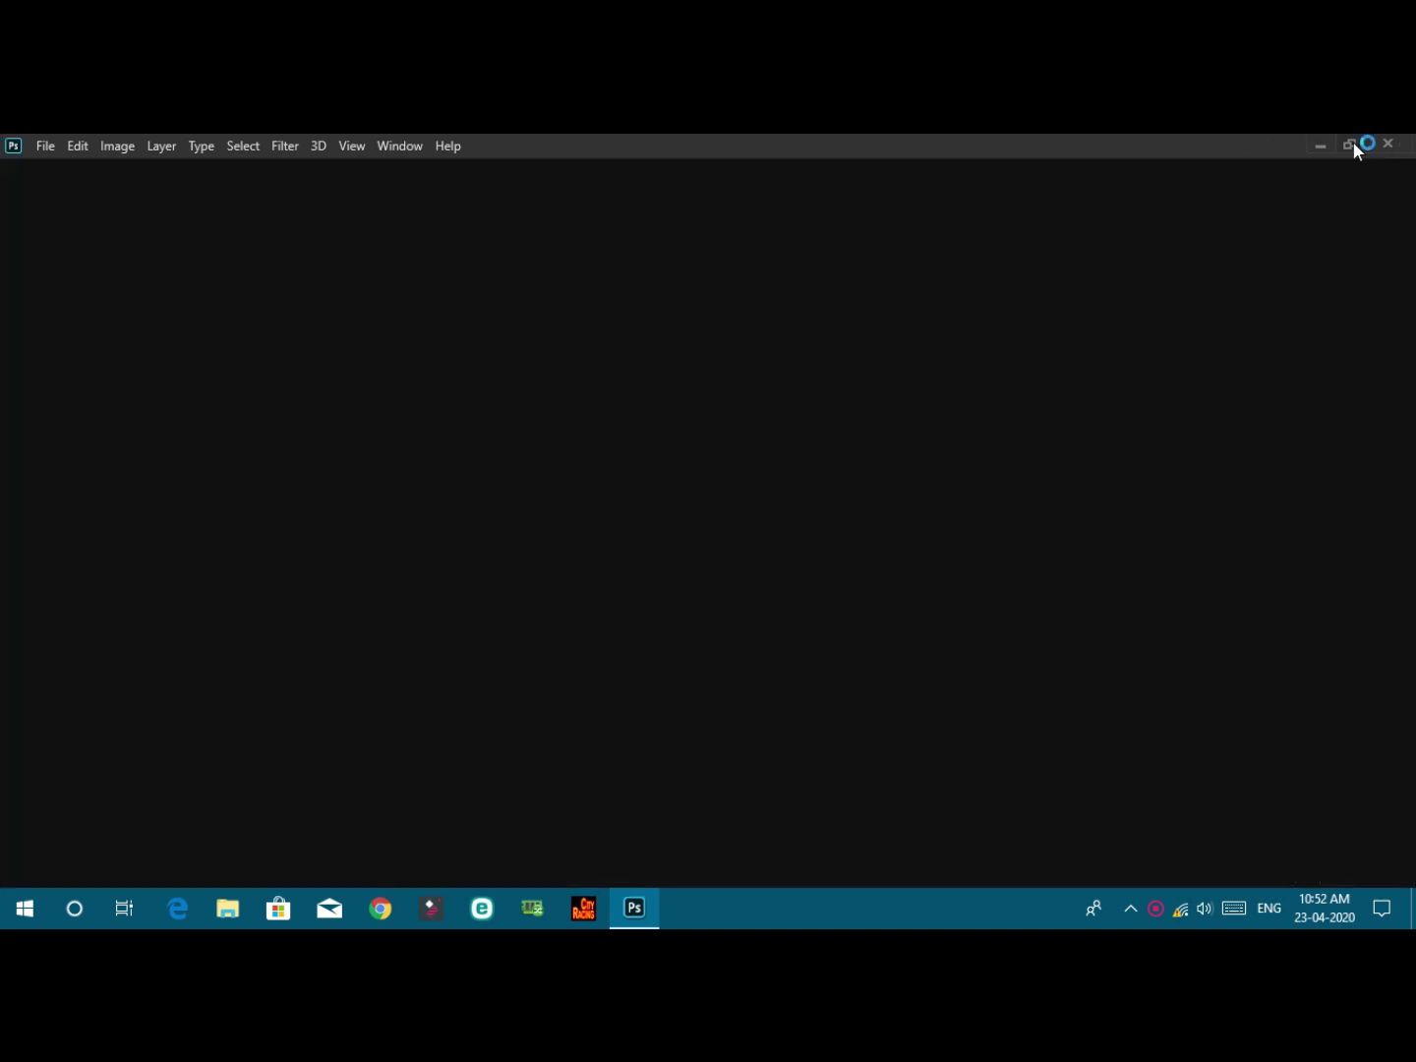
click(1388, 144)
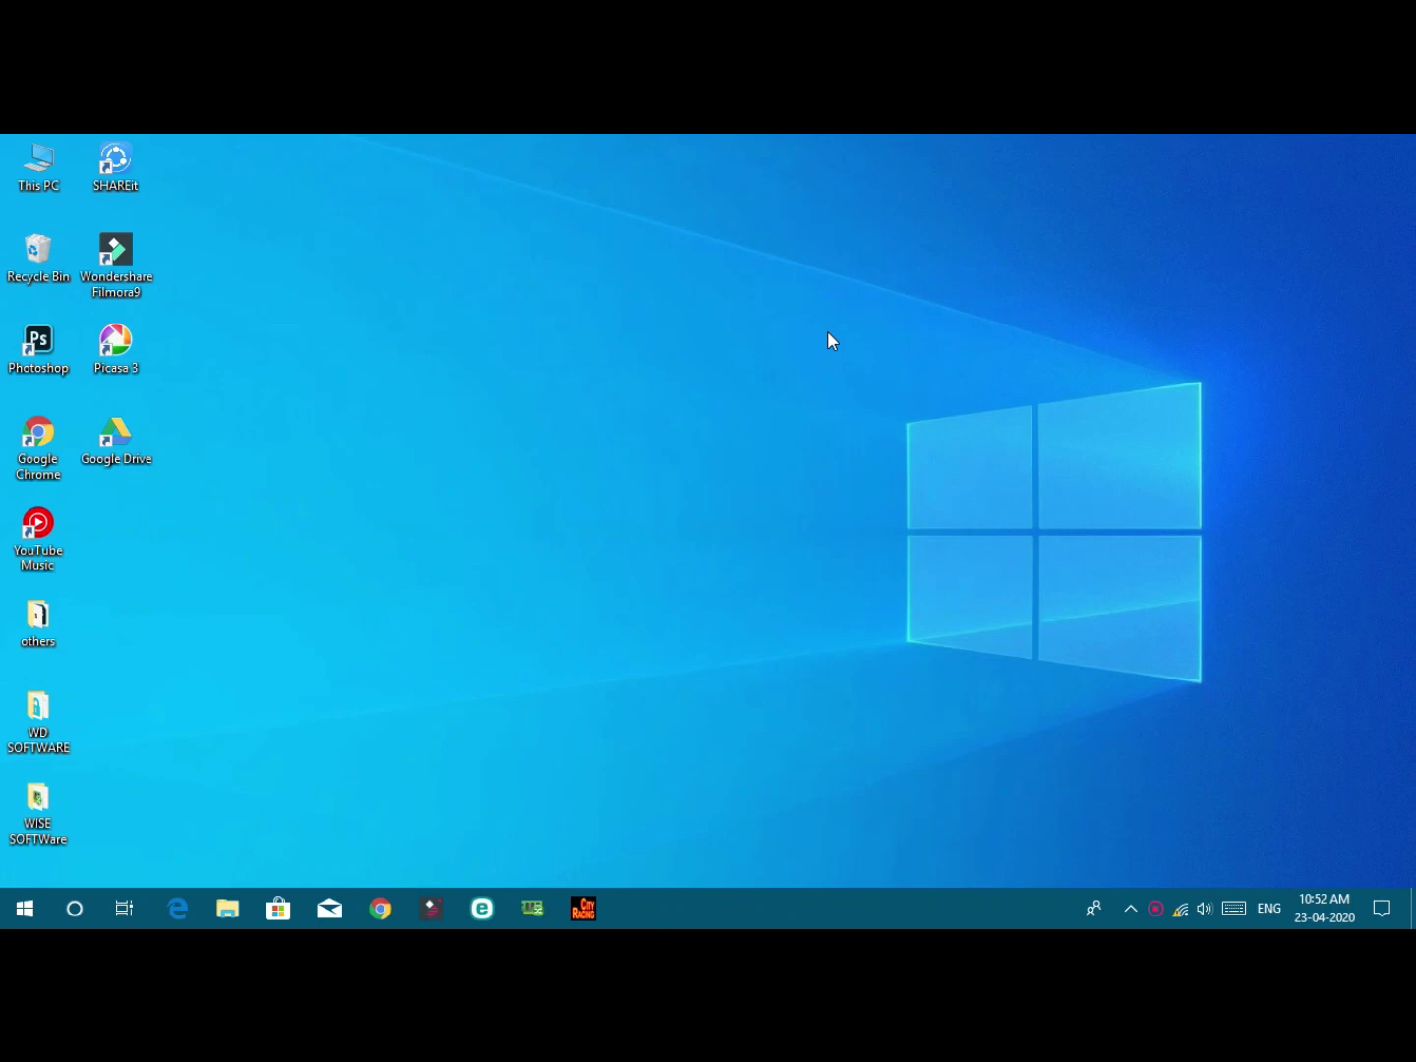